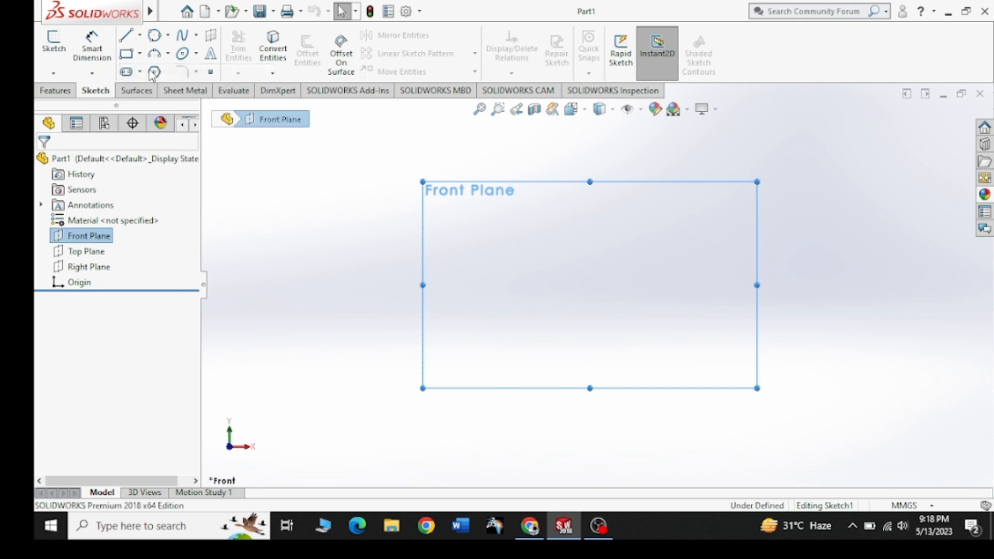
# Sketch a center rectangle about 88 mm high on the Front Plane, centered on the origin.
pyautogui.click(139, 53)
pyautogui.click(172, 88)
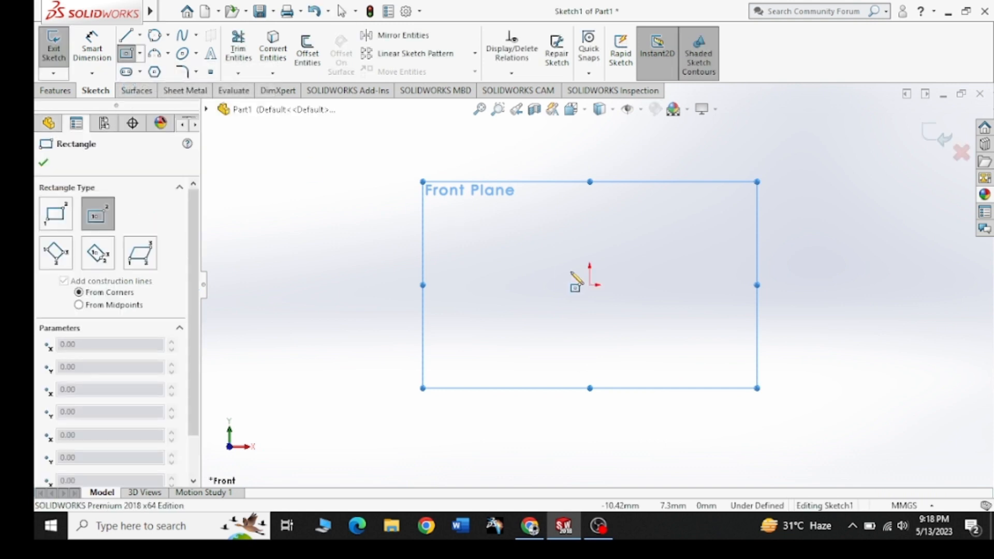
pyautogui.click(590, 284)
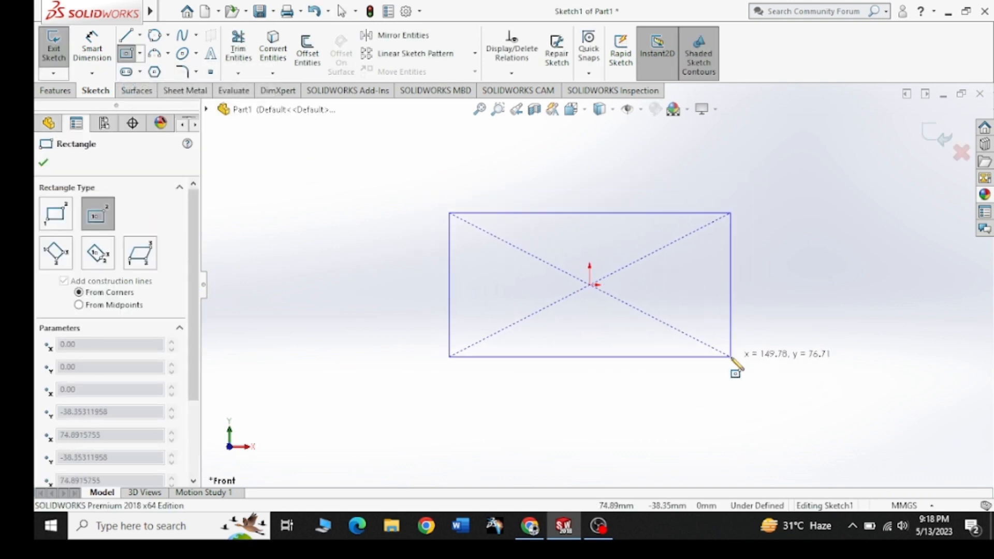
pyautogui.click(739, 367)
pyautogui.rightClick(796, 264)
pyautogui.click(807, 271)
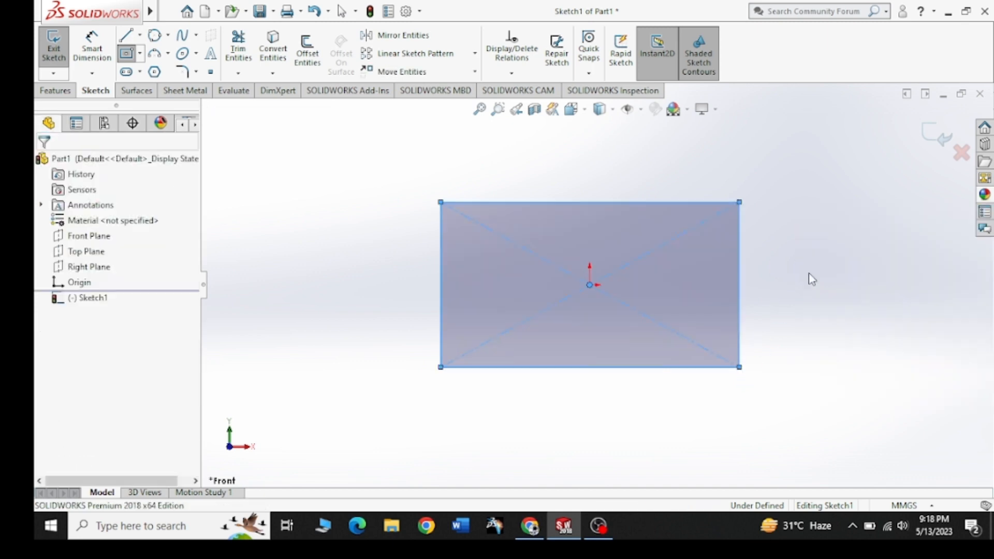
# Dimension the rectangle's vertical side and set its height to 6 mm.
pyautogui.click(91, 48)
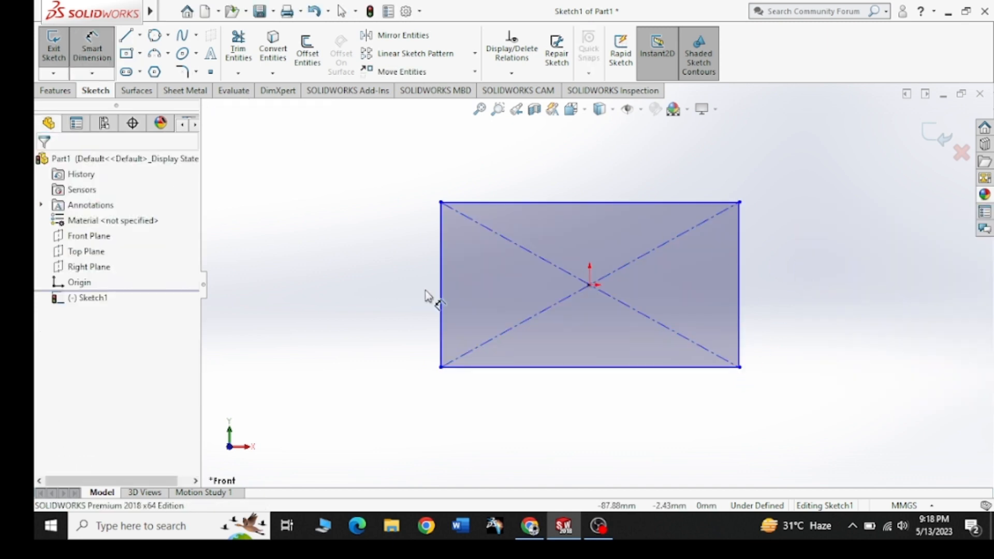
pyautogui.click(440, 300)
pyautogui.click(383, 296)
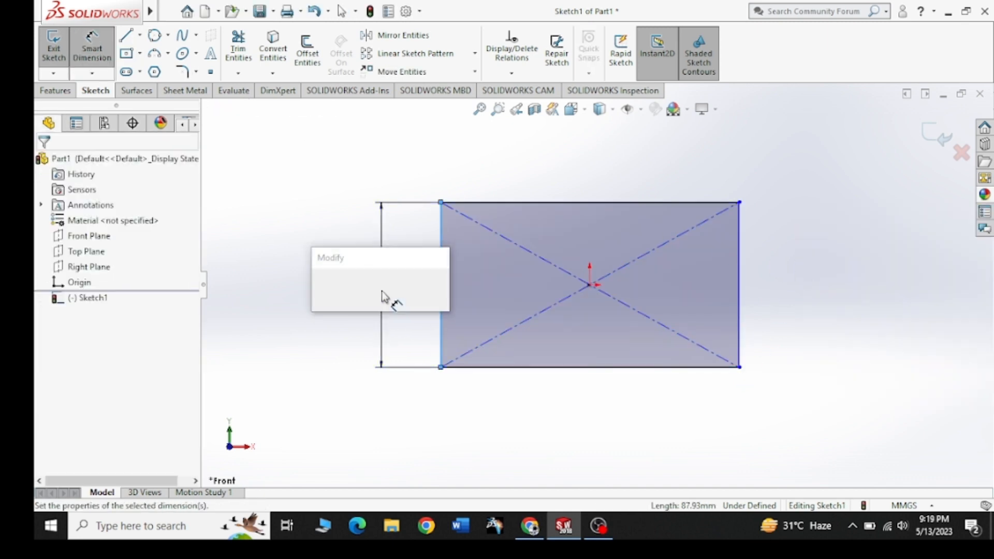
pyautogui.write('1')
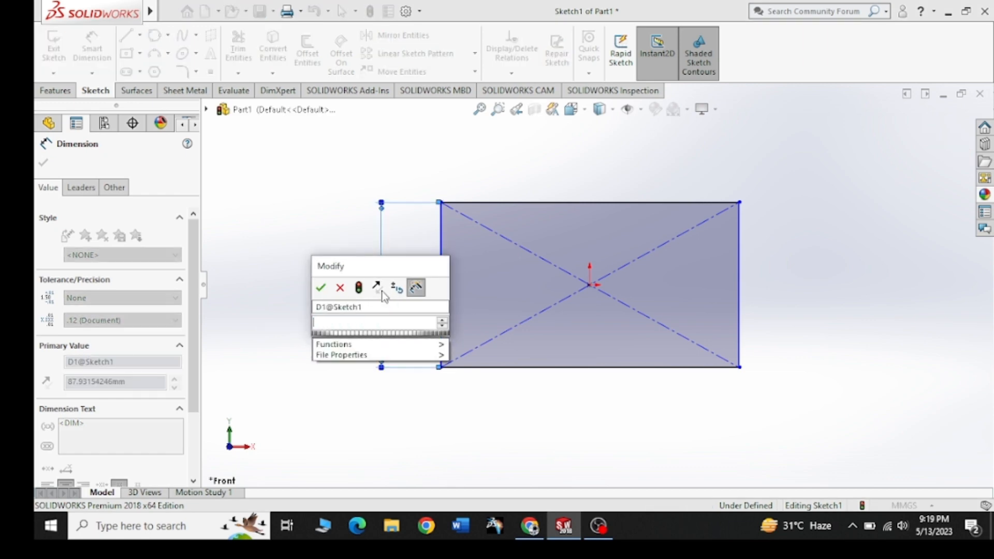
pyautogui.press('Return')
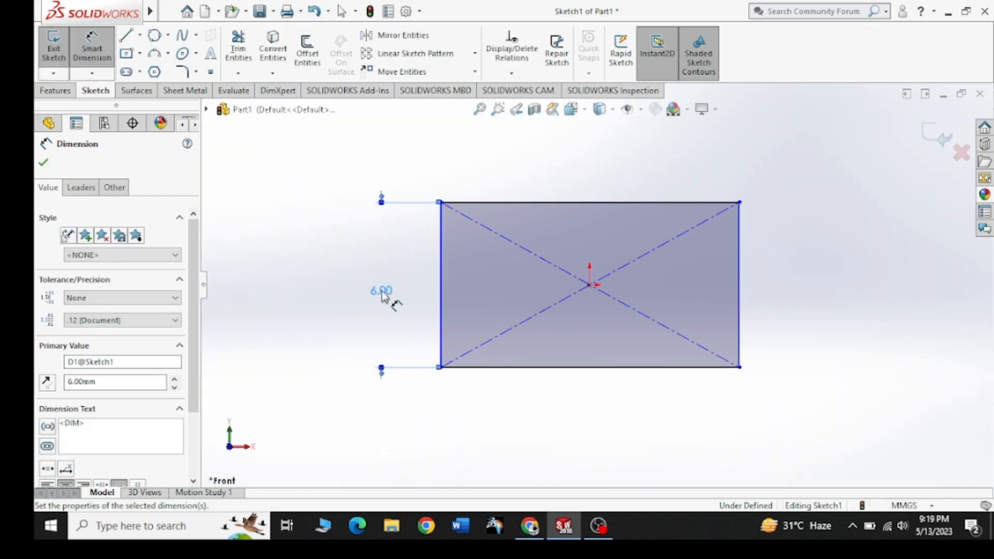
# Dimension the rectangle's upper edge and set its width to 10 mm.
pyautogui.click(591, 206)
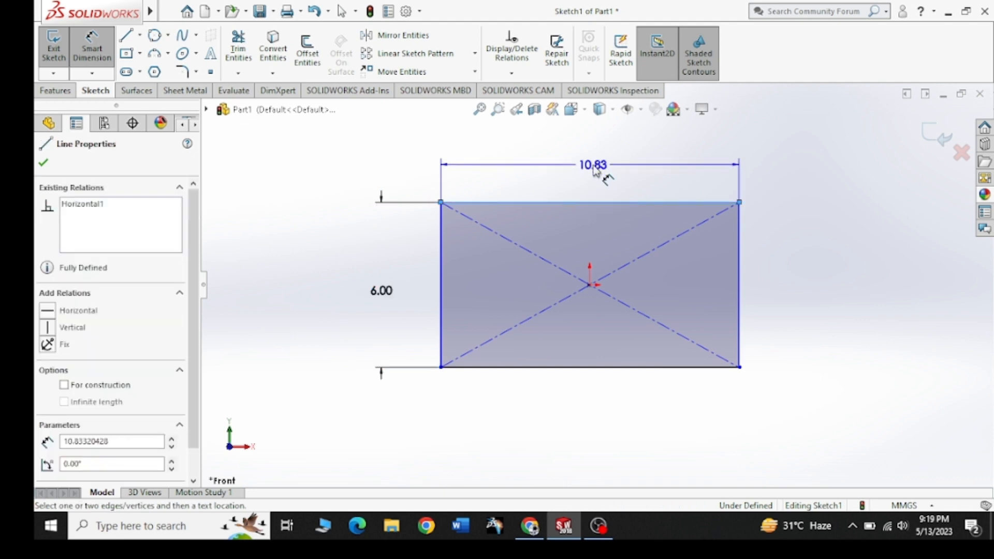
pyautogui.click(583, 160)
pyautogui.write('10')
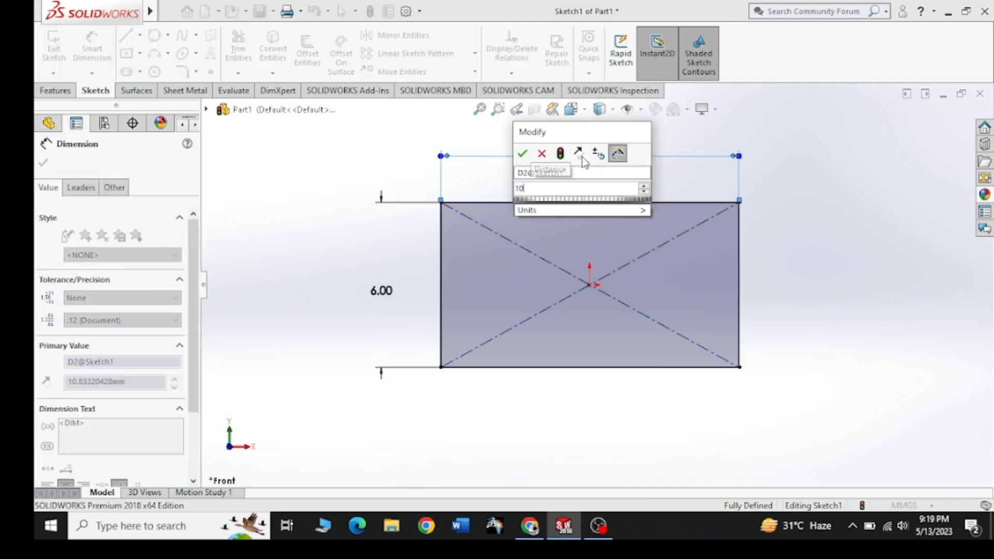
pyautogui.press('Return')
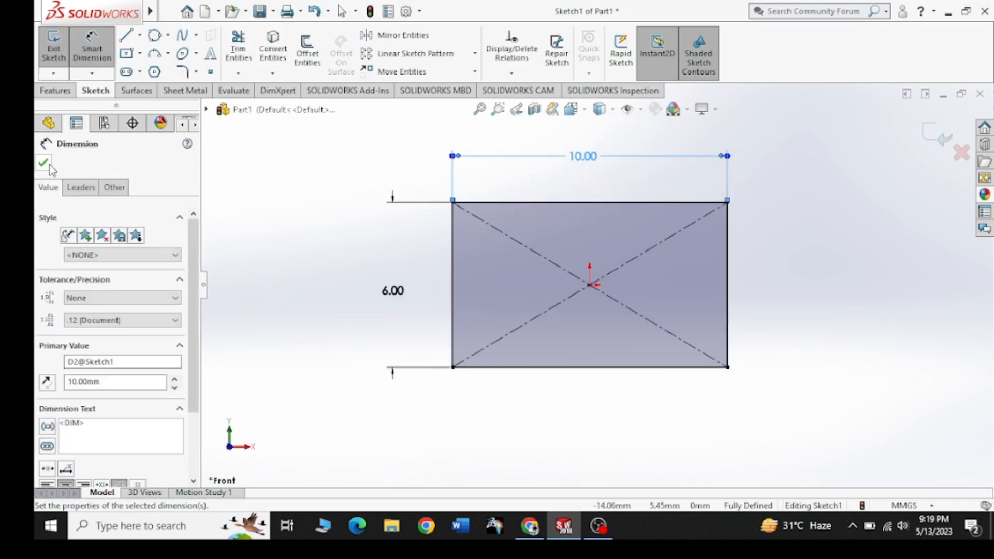
pyautogui.click(48, 164)
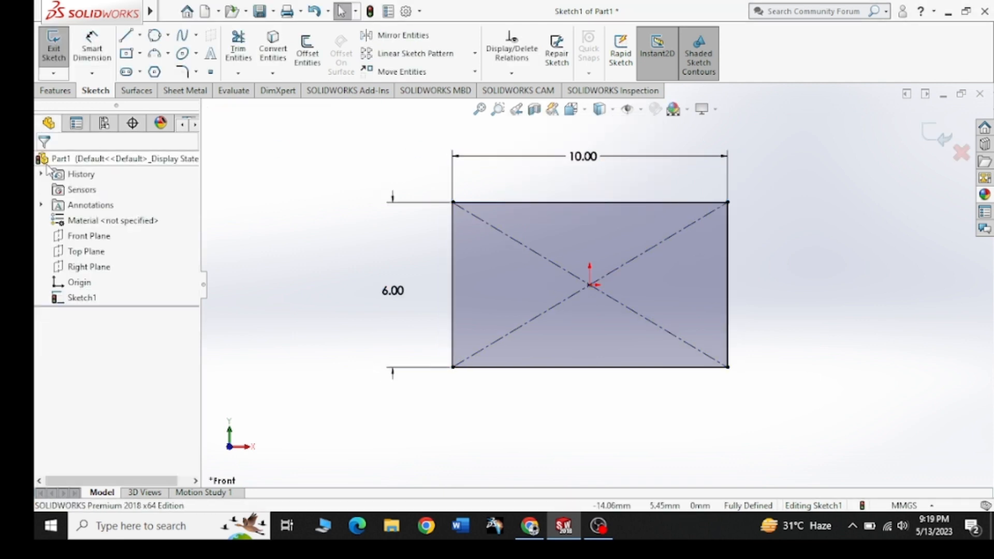
# Check the border spacing on the reference drawing in Chrome and offset all four rectangle sides 0.5 mm inward in SOLIDWORKS.
pyautogui.click(530, 526)
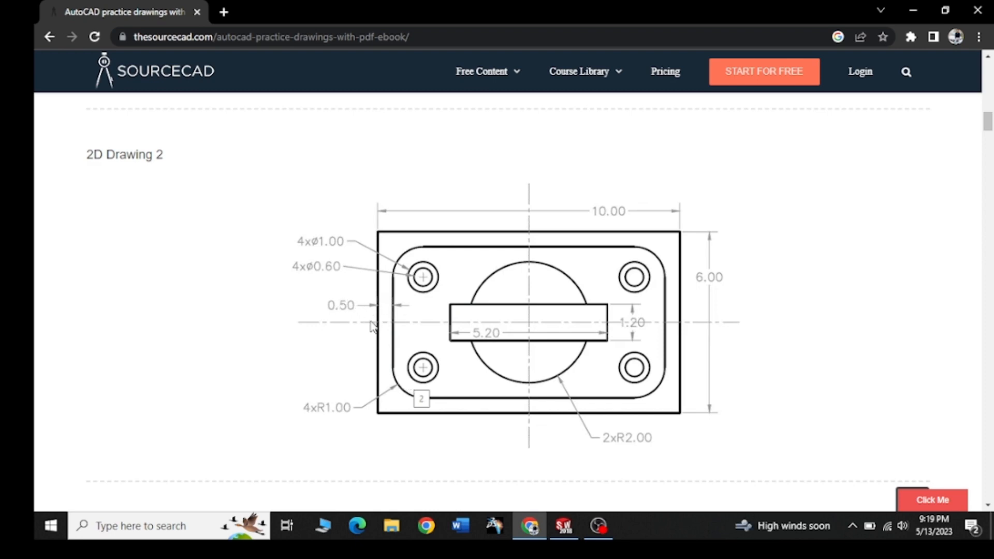
pyautogui.click(914, 16)
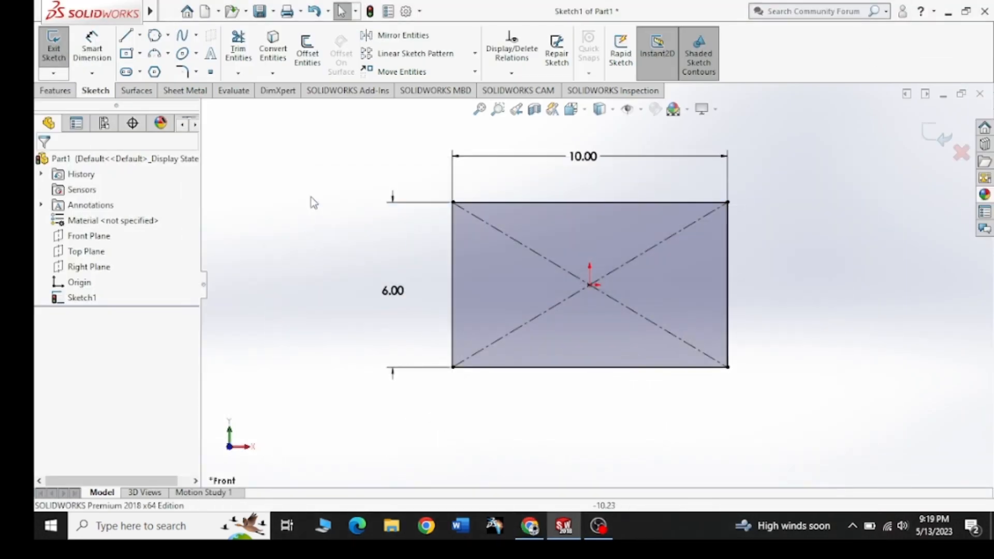
pyautogui.click(308, 52)
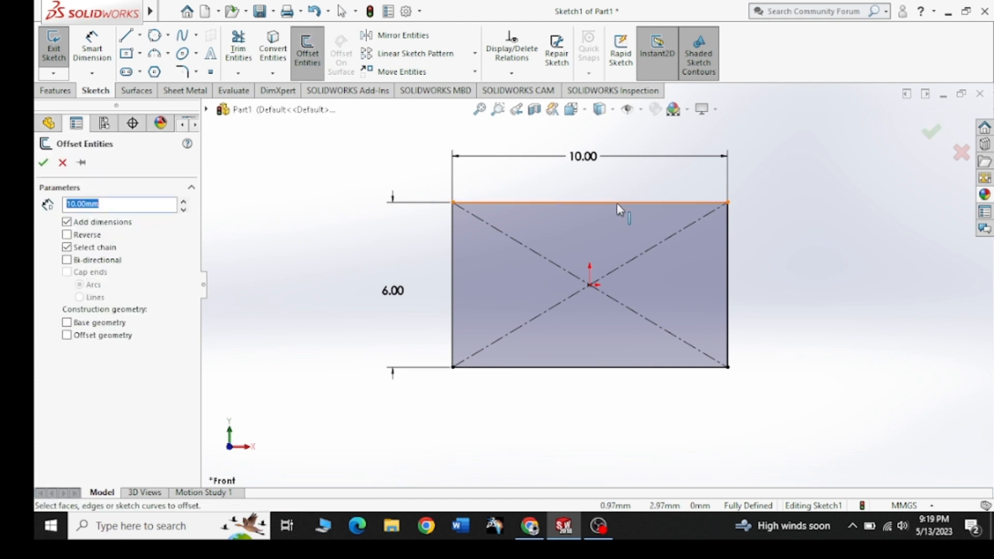
pyautogui.click(617, 202)
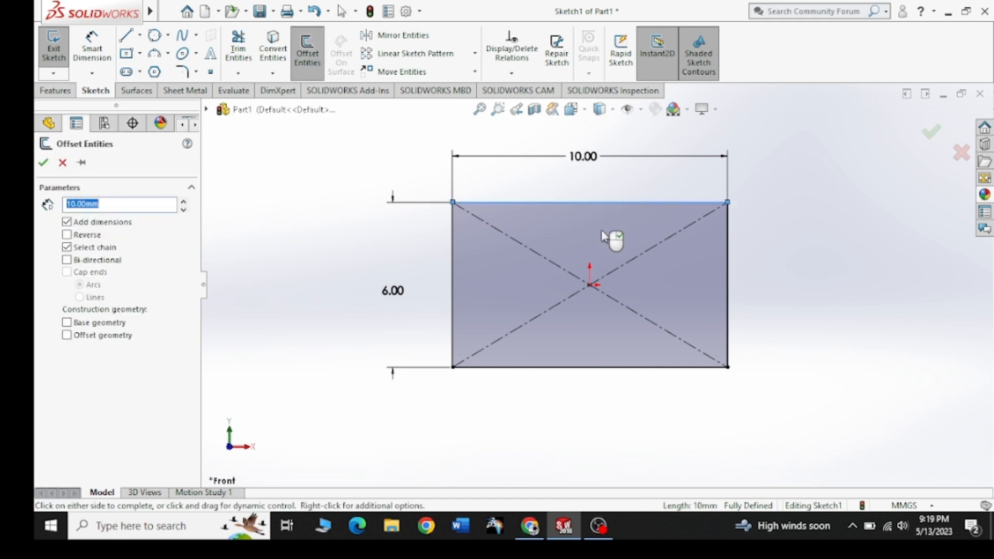
pyautogui.click(451, 269)
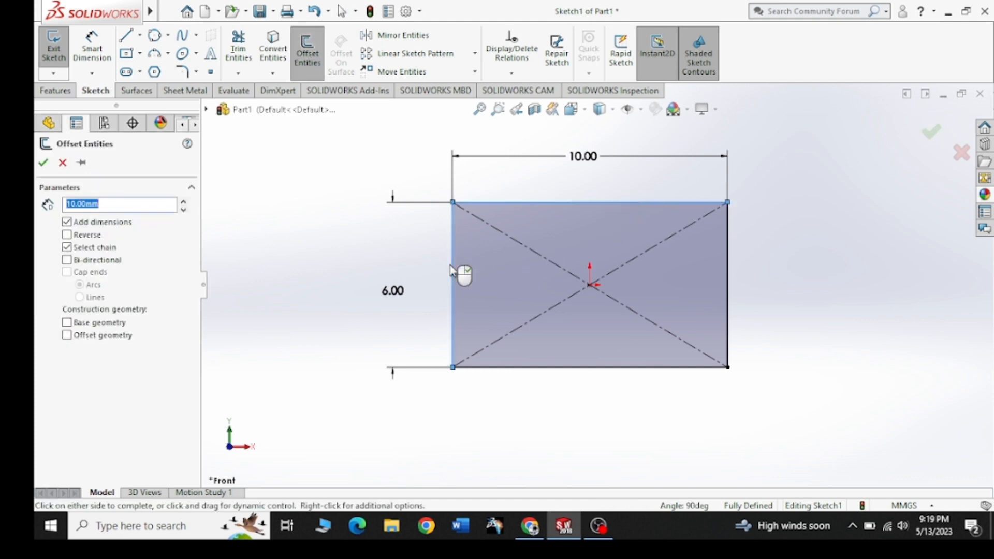
pyautogui.click(564, 368)
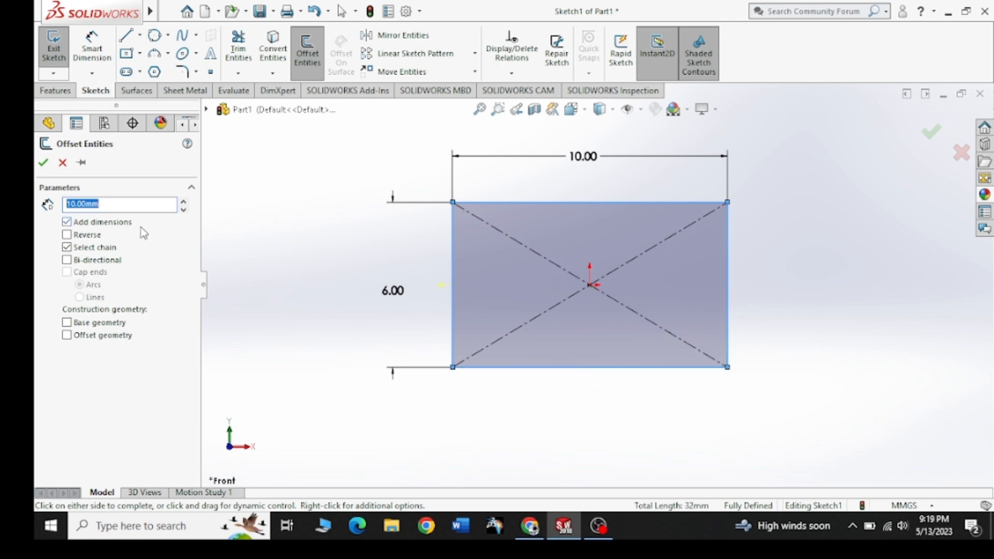
pyautogui.write('5')
pyautogui.press('Return')
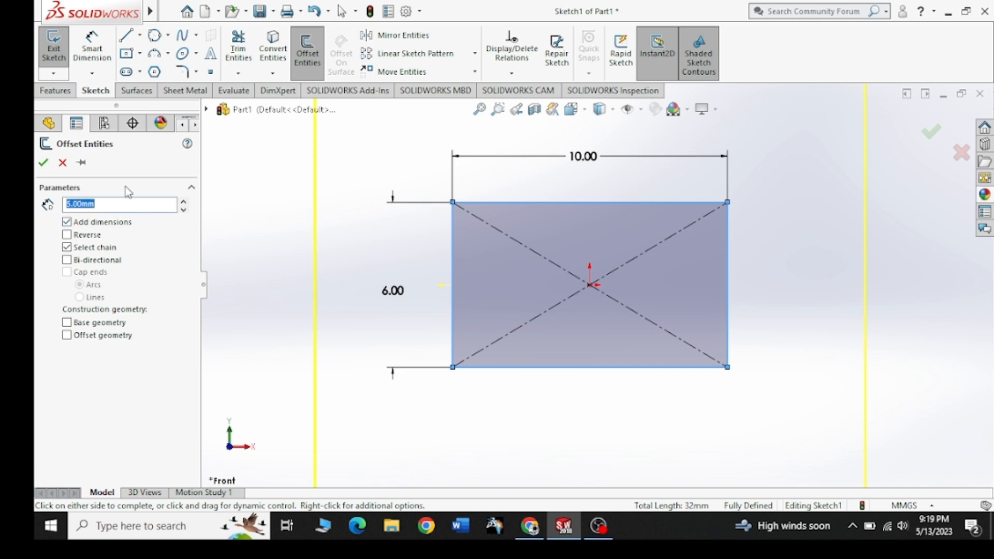
pyautogui.write('0.5')
pyautogui.press('Return')
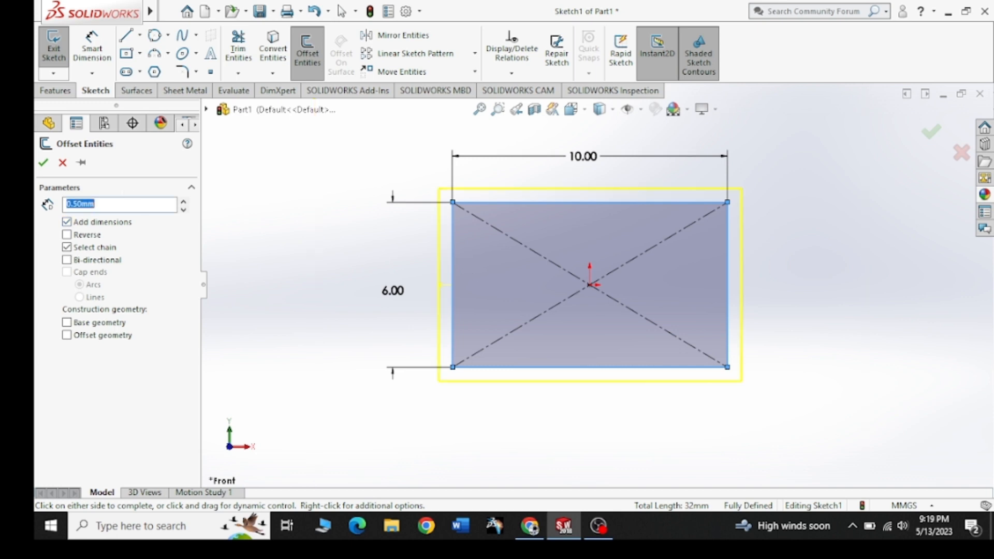
pyautogui.click(480, 284)
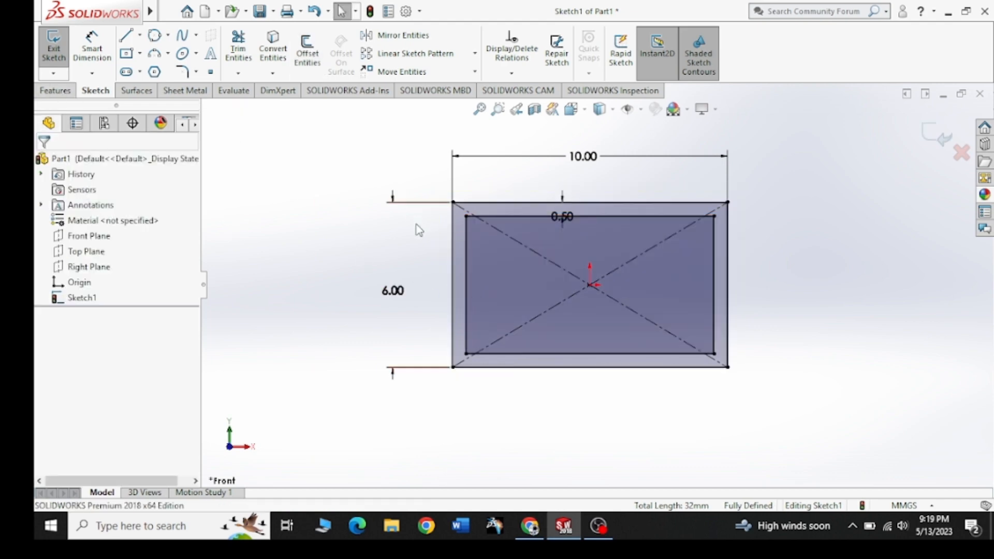
# Examine the corner radius callout of the inner rectangle on the reference drawing in Chrome.
pyautogui.click(595, 536)
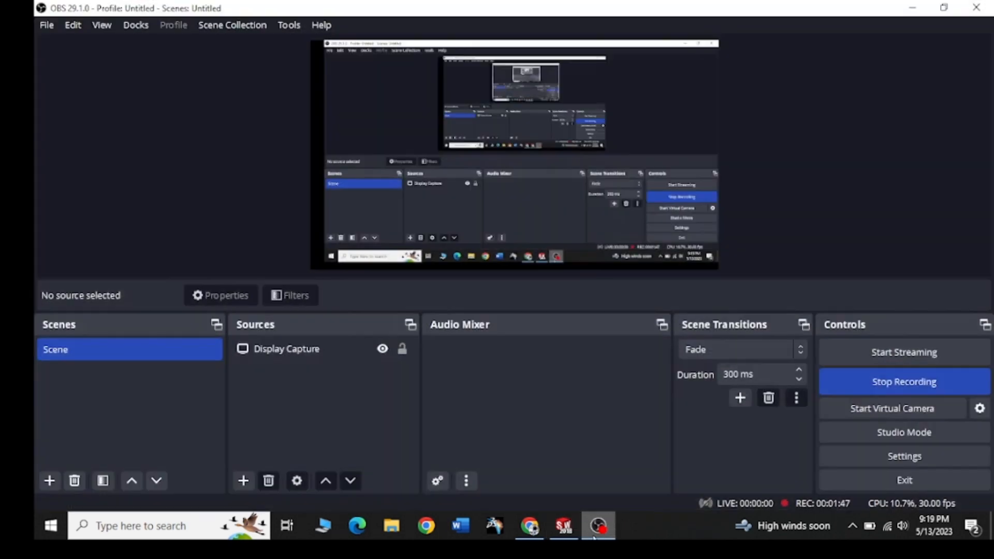
pyautogui.click(595, 536)
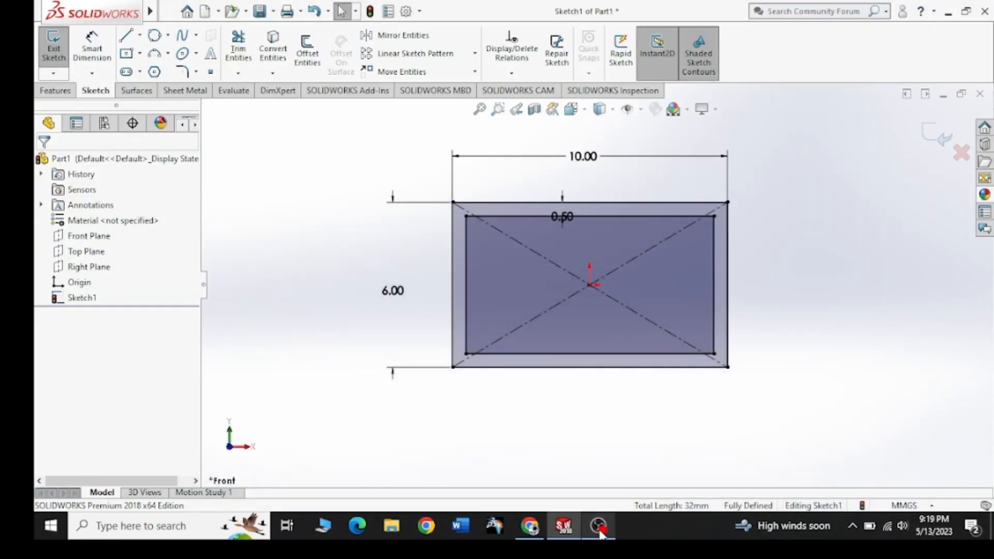
pyautogui.click(530, 528)
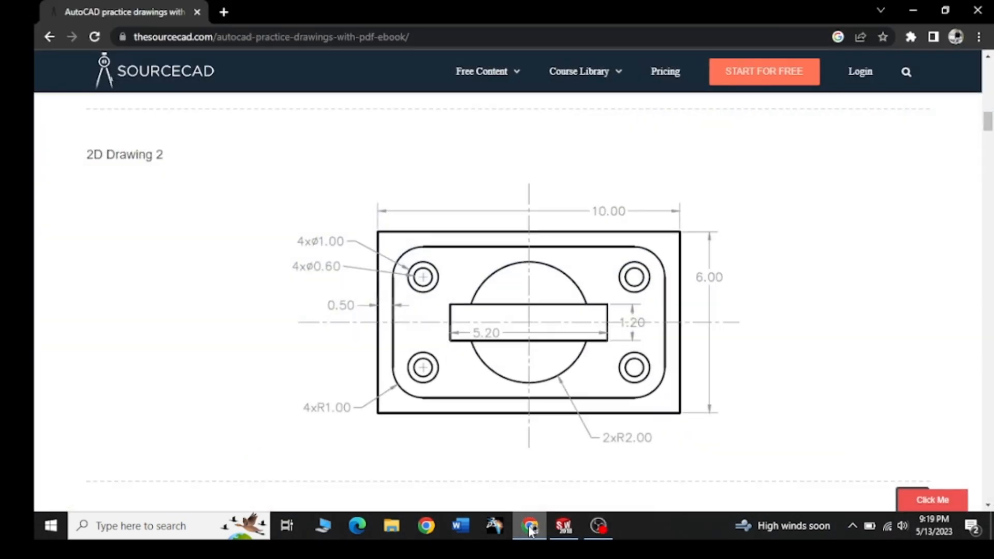
pyautogui.moveTo(530, 528)
pyautogui.mouseDown()
pyautogui.moveTo(593, 533)
pyautogui.moveTo(522, 533)
pyautogui.mouseUp()
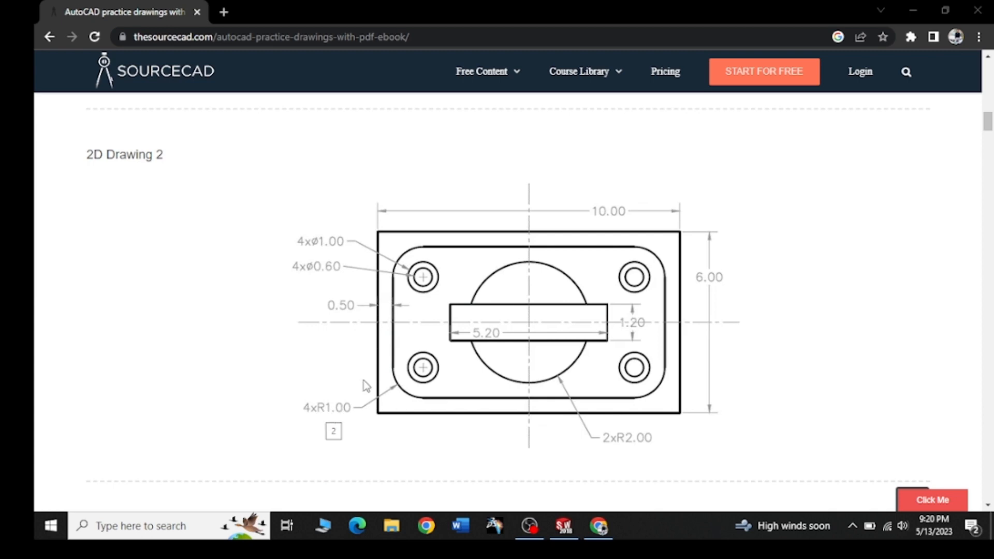
pyautogui.click(922, 13)
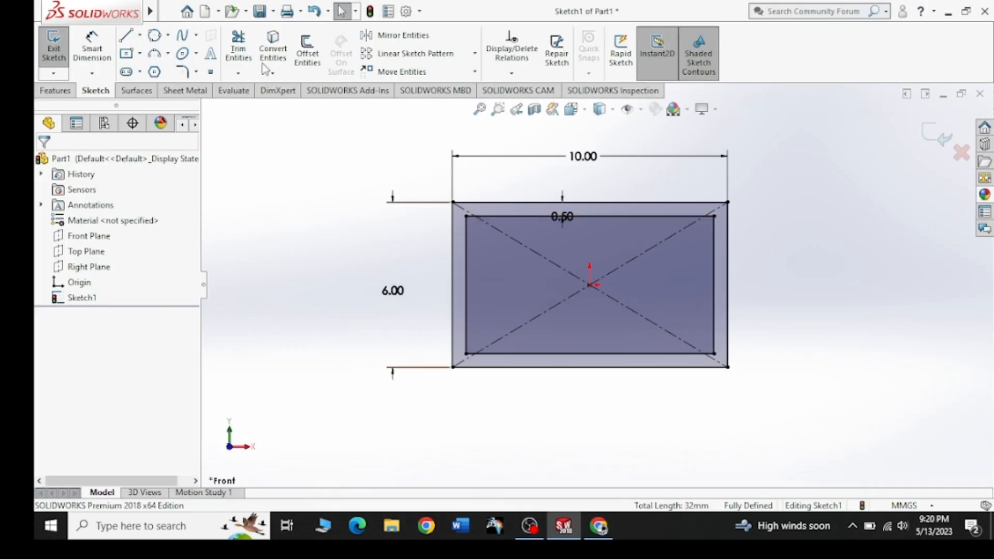
# Add a sketch fillet with a 1 mm radius to the inner rectangle's upper-left corner.
pyautogui.click(187, 73)
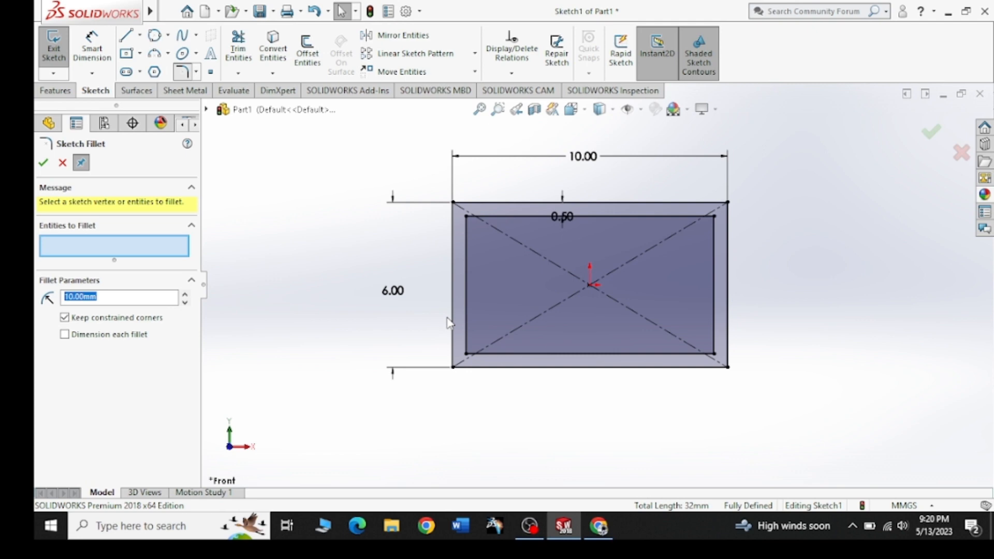
pyautogui.click(467, 245)
pyautogui.click(512, 217)
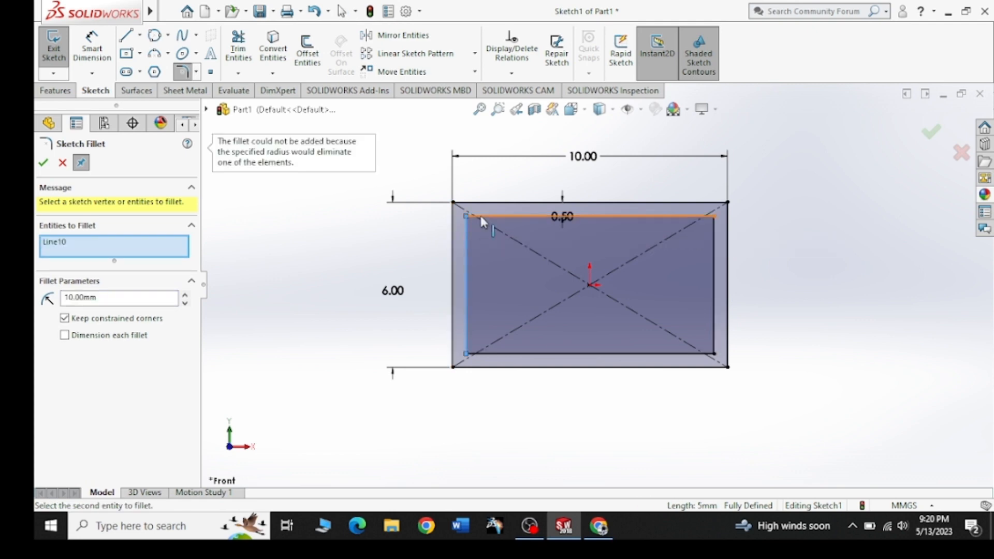
pyautogui.moveTo(98, 297); pyautogui.dragTo(65, 297)
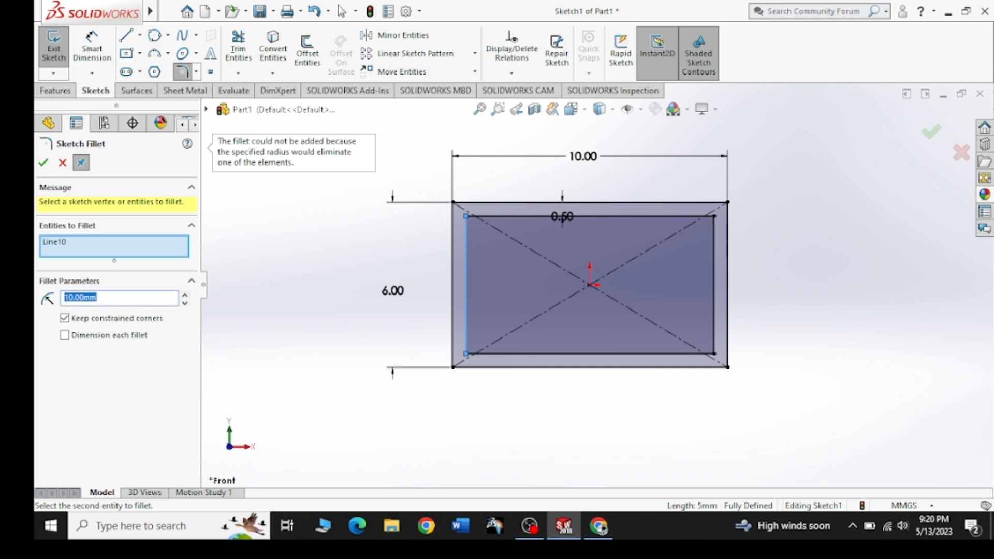
pyautogui.write('1')
pyautogui.click(151, 248)
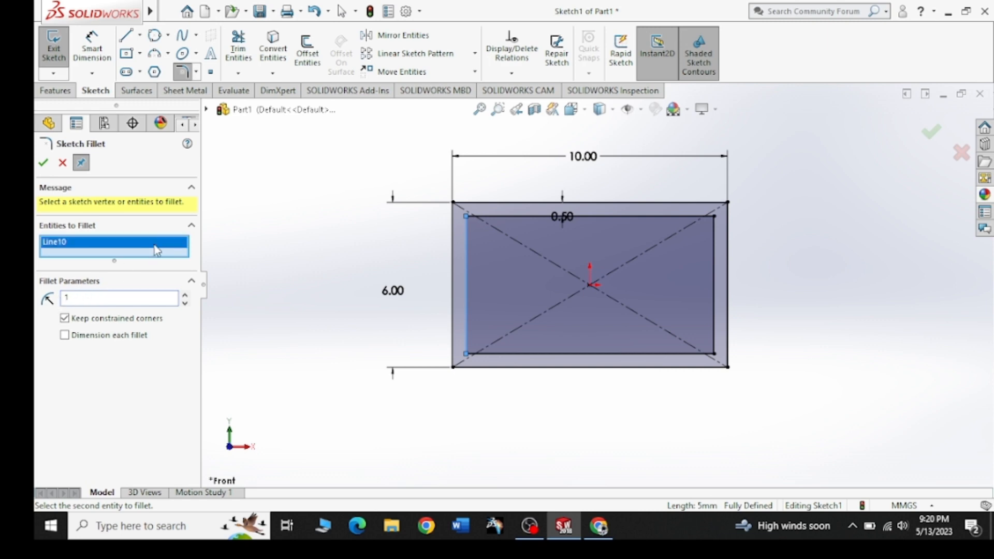
pyautogui.click(505, 217)
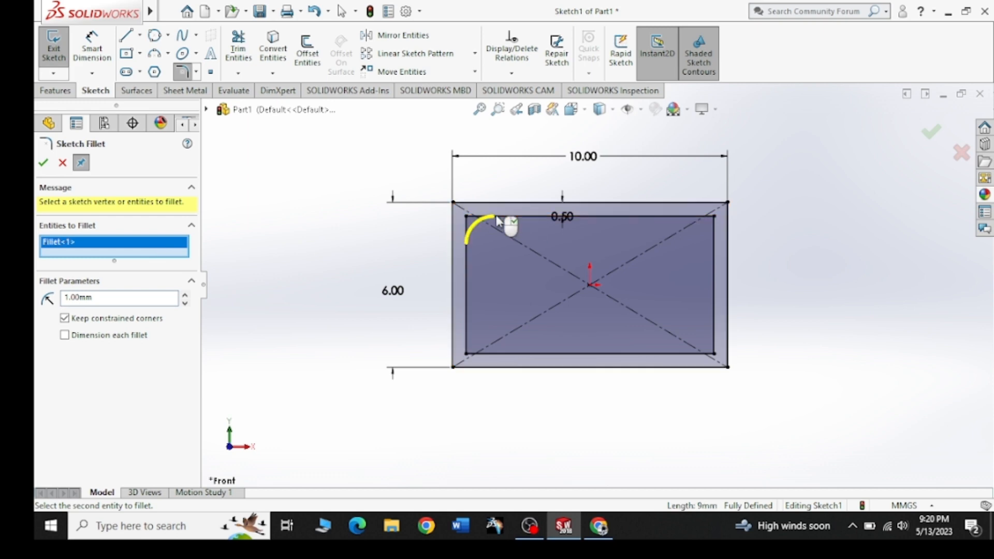
# Fillet the inner rectangle's other three corners with the same 1 mm radius and finish the Sketch Fillet command.
pyautogui.click(466, 339)
pyautogui.click(489, 354)
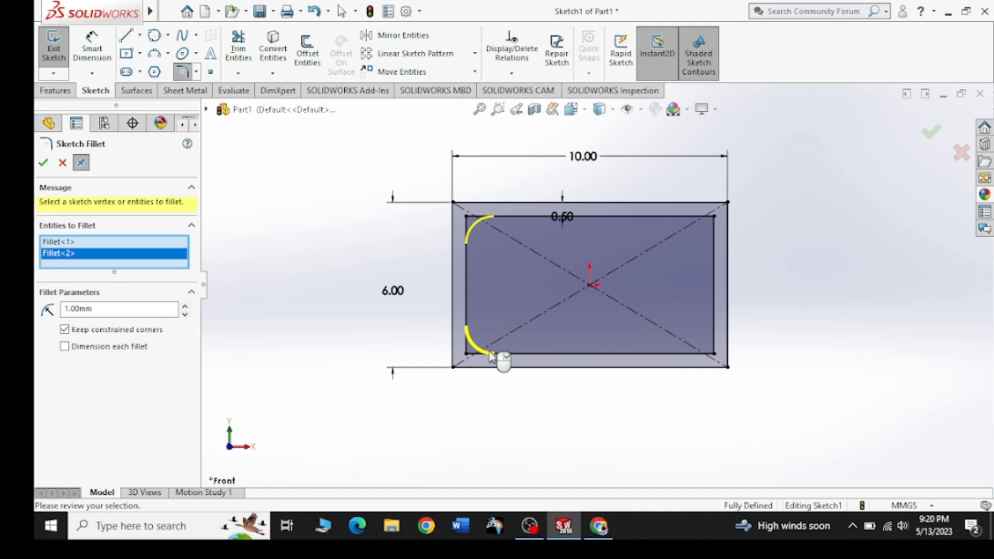
pyautogui.click(714, 333)
pyautogui.click(701, 355)
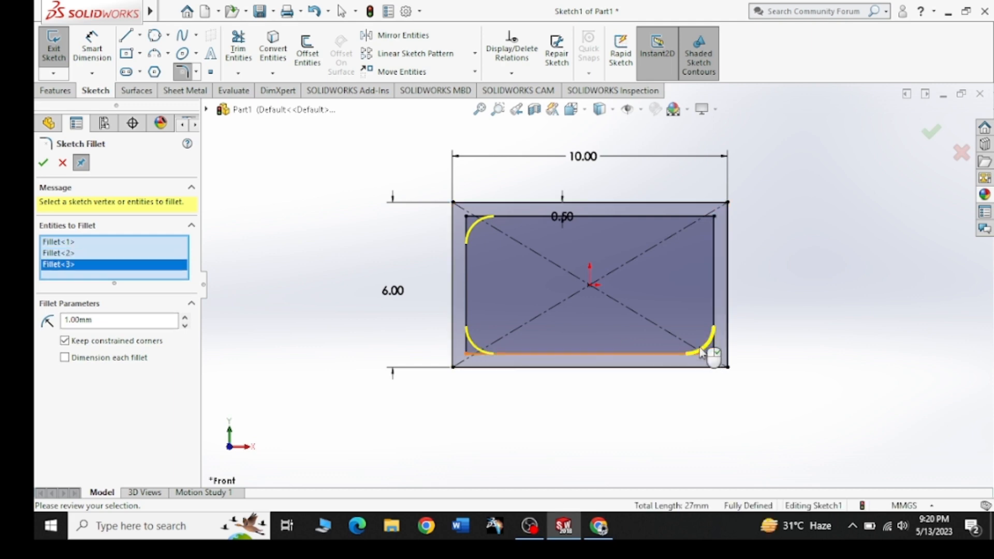
pyautogui.click(712, 240)
pyautogui.click(698, 219)
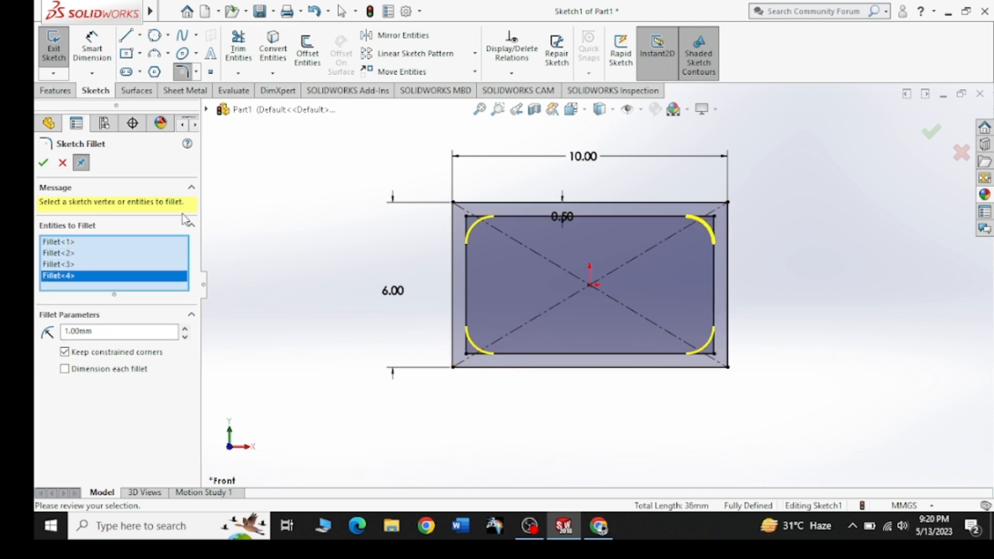
pyautogui.click(44, 166)
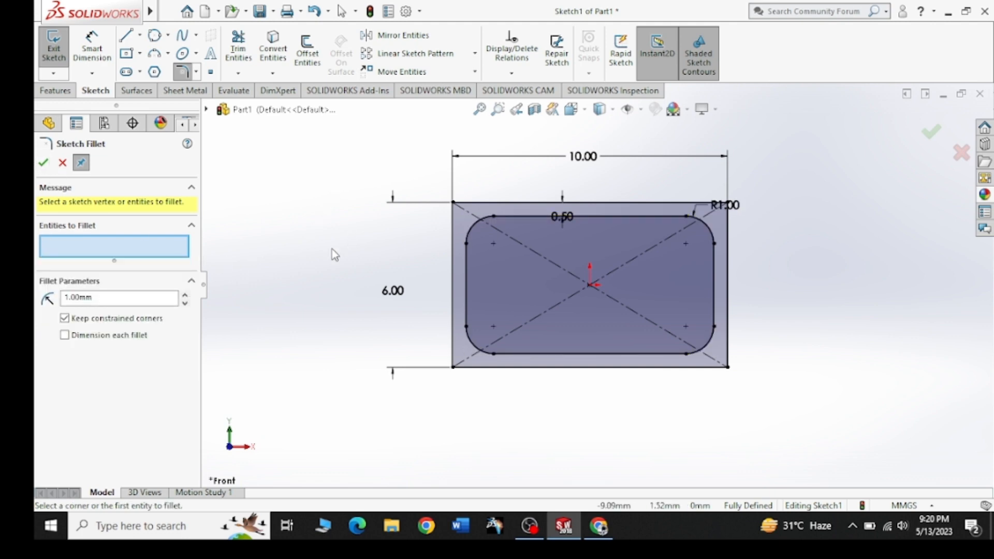
pyautogui.click(45, 164)
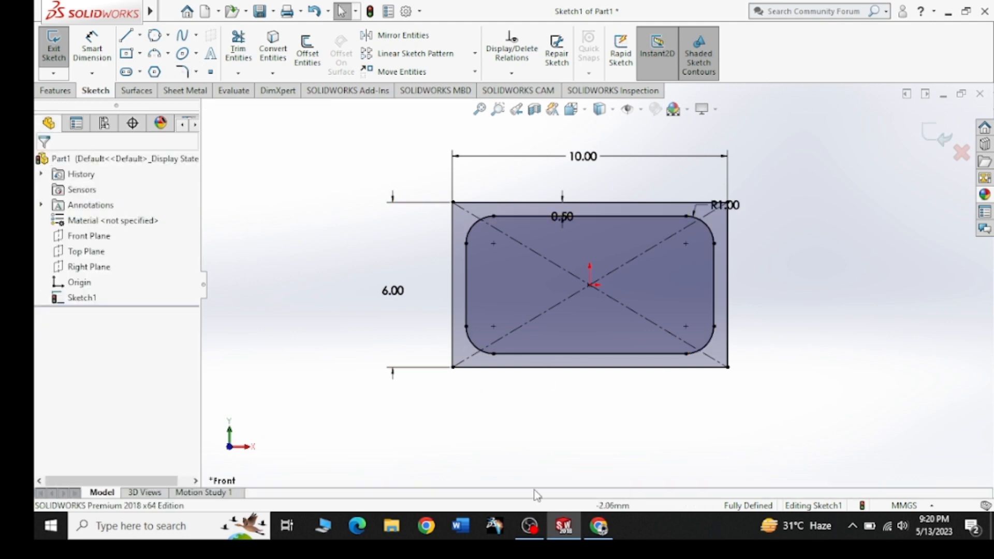
# Check the corner radius callout on the reference drawing in Chrome and inspect the inner rectangle's lower-left arc radius in SOLIDWORKS.
pyautogui.click(600, 526)
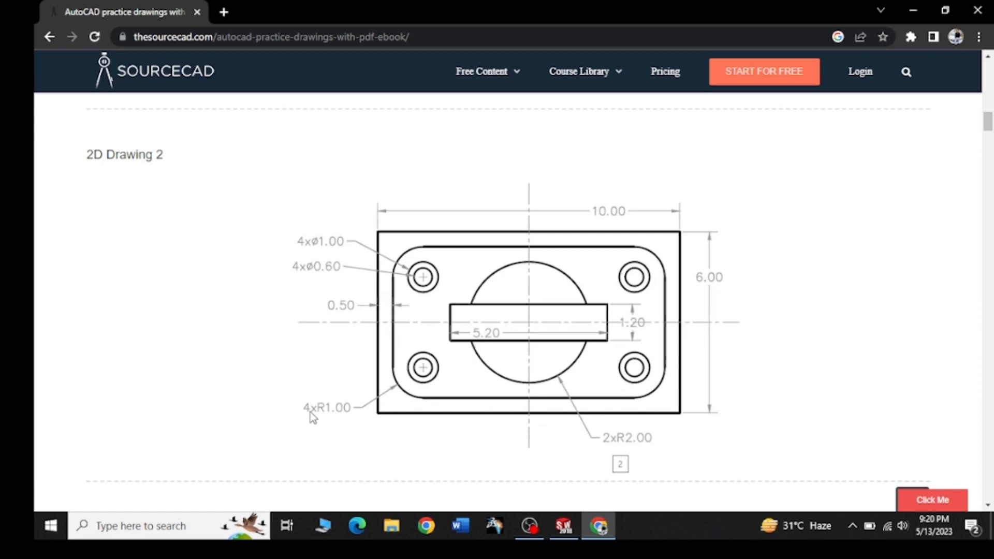
pyautogui.click(911, 13)
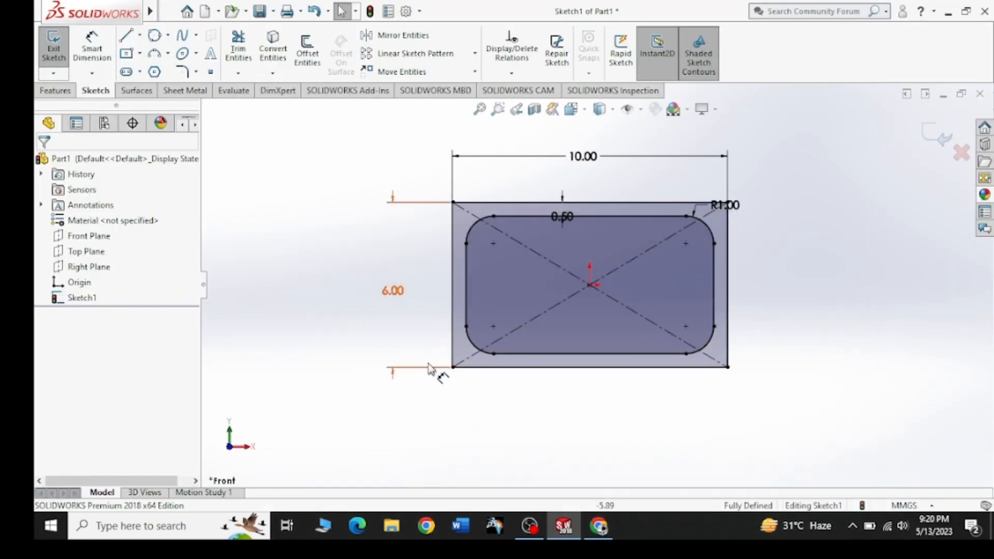
pyautogui.click(475, 347)
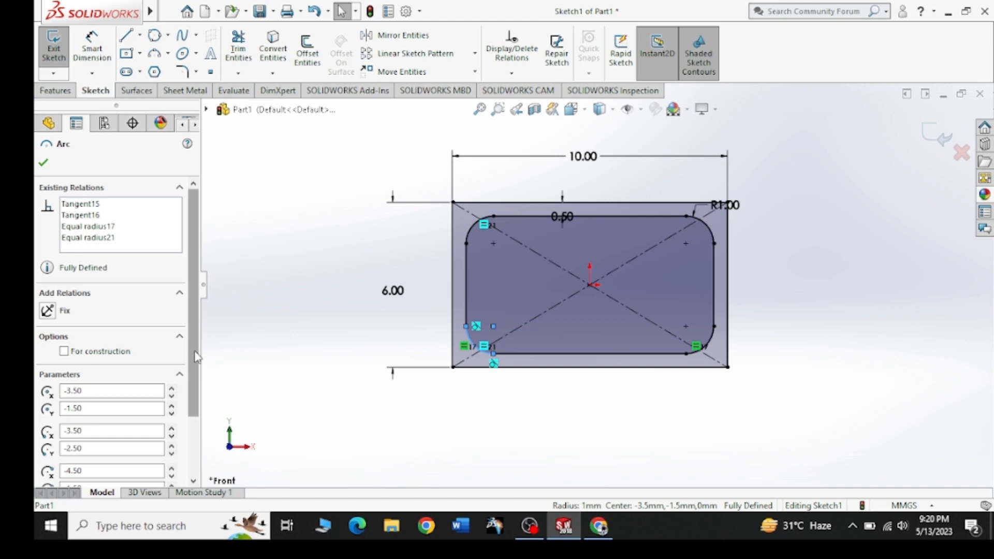
pyautogui.moveTo(194, 356); pyautogui.dragTo(191, 421)
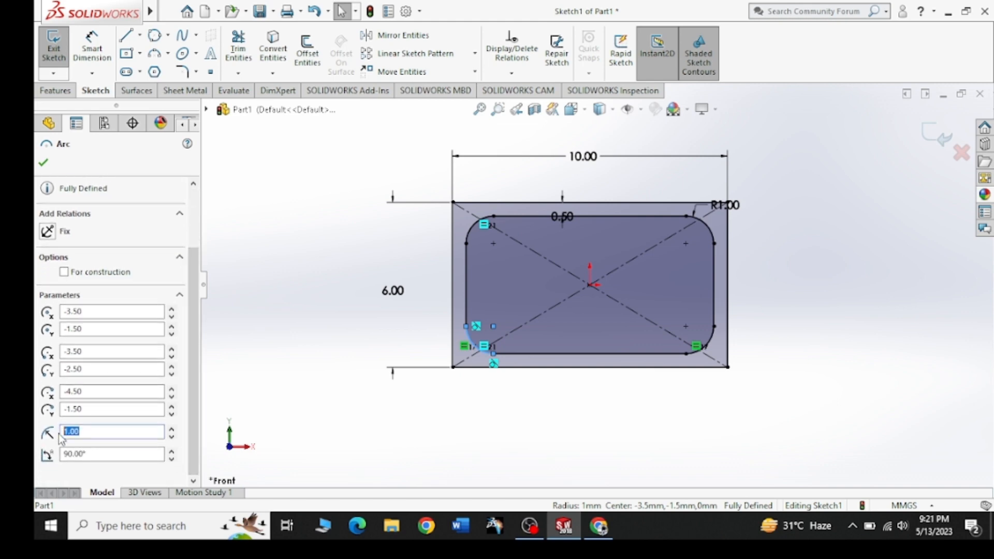
pyautogui.write('2')
pyautogui.press('Return')
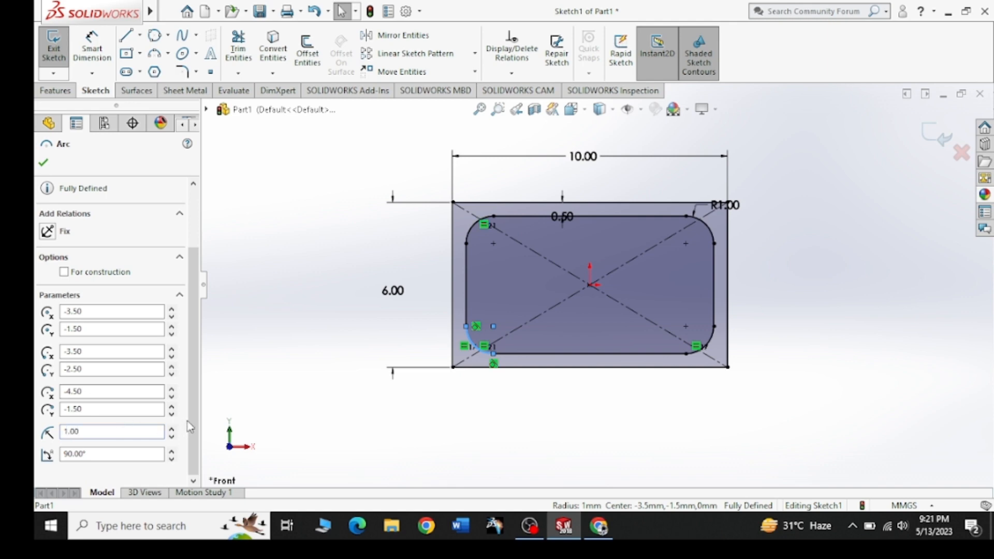
pyautogui.click(43, 162)
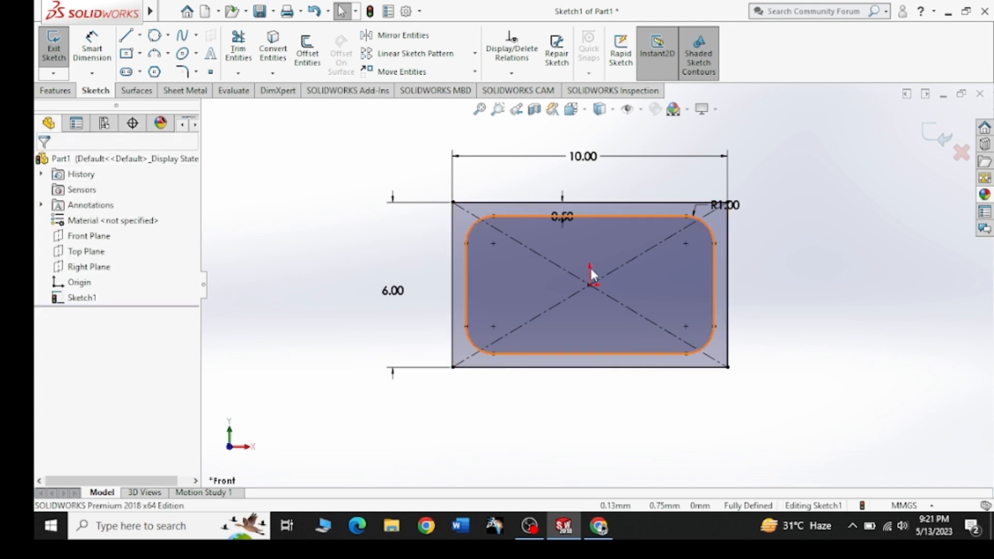
# Sketch a circle about 3.11 mm in diameter centred on the origin and finish the Circle command.
pyautogui.click(168, 35)
pyautogui.click(176, 51)
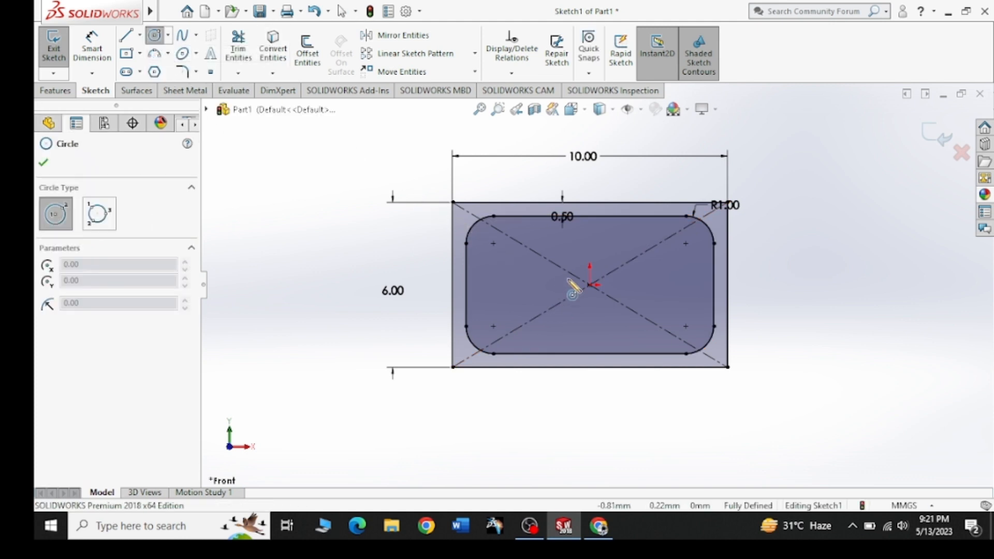
pyautogui.click(590, 284)
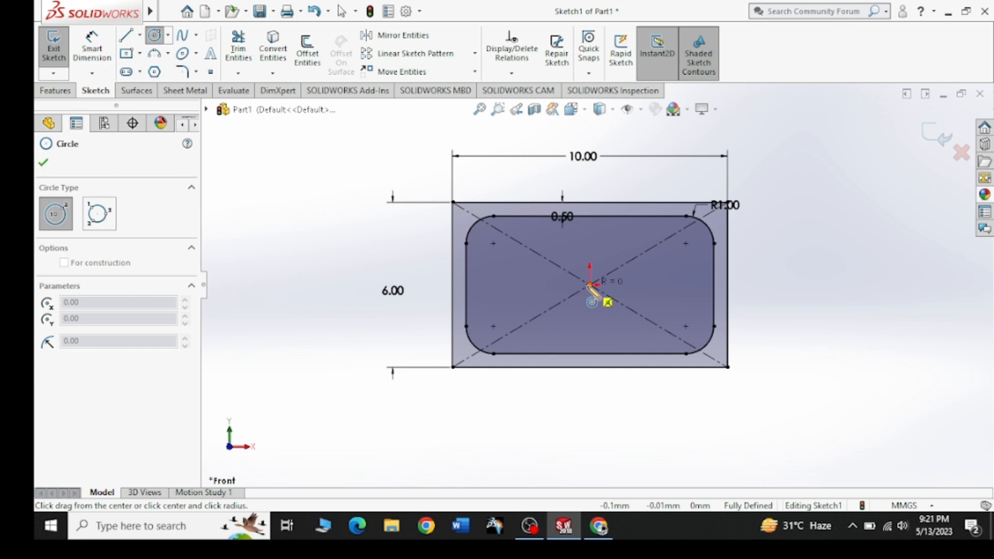
pyautogui.click(608, 323)
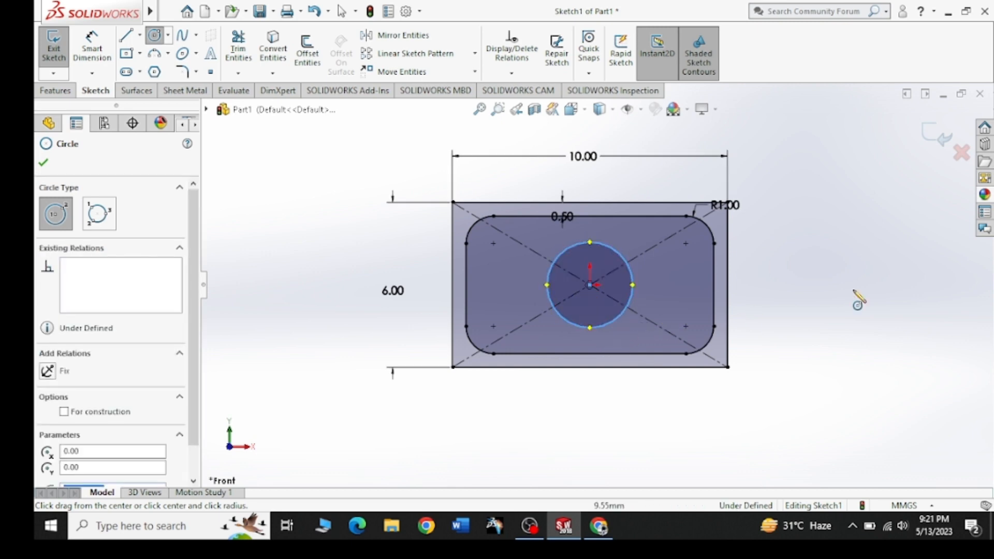
pyautogui.rightClick(813, 288)
pyautogui.click(825, 297)
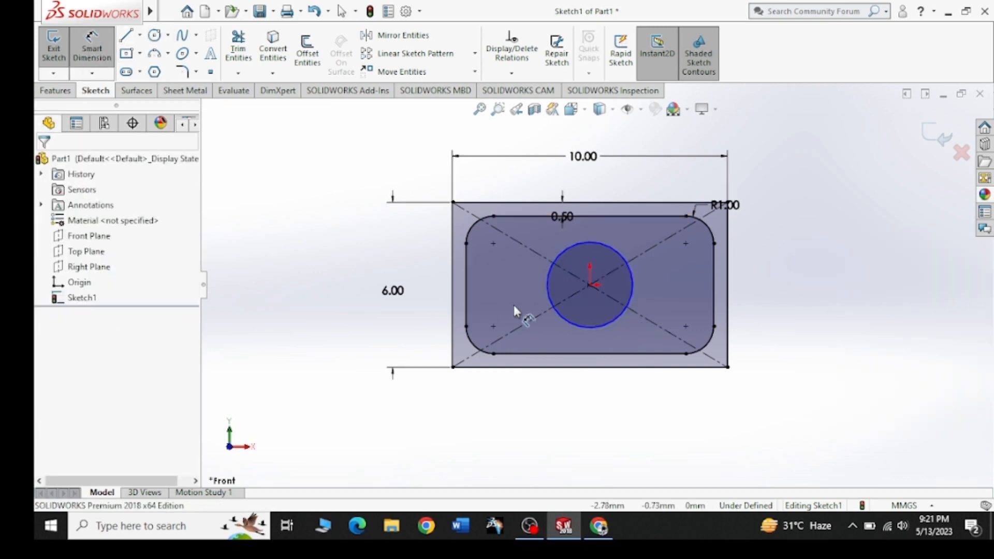
# Dimension the central circle's diameter and set it to 4 mm, checking the circle's radius callout on the reference drawing in Chrome.
pyautogui.click(547, 293)
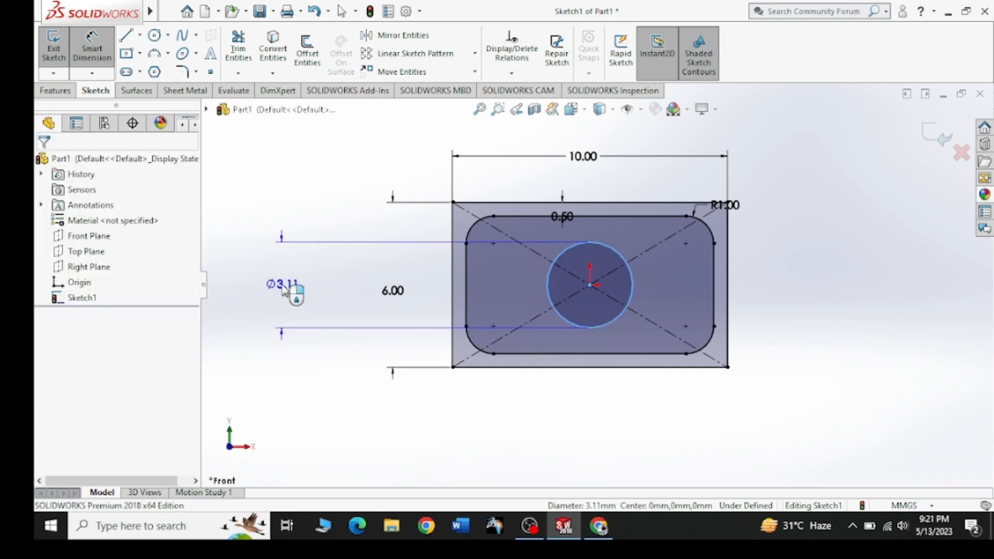
pyautogui.click(313, 334)
pyautogui.click(599, 526)
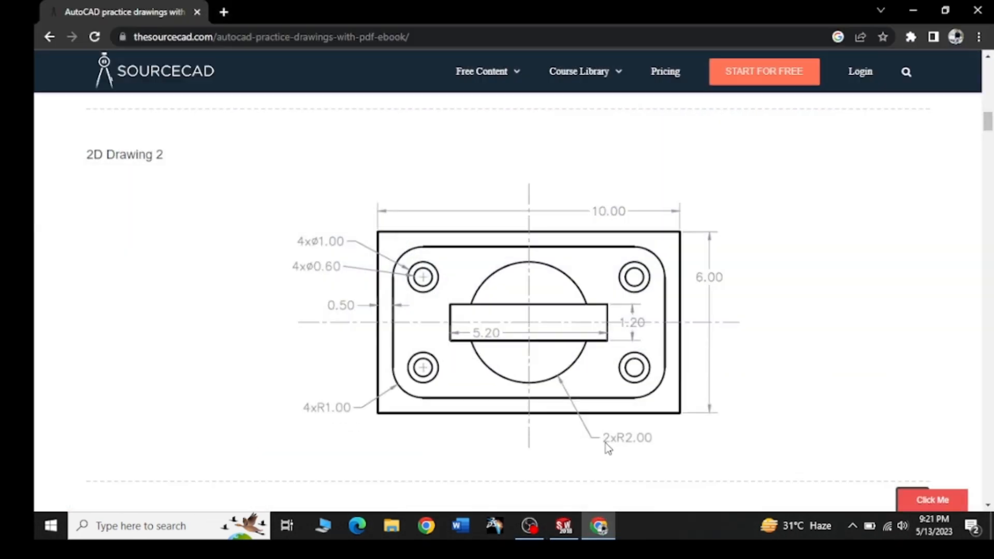
pyautogui.click(915, 11)
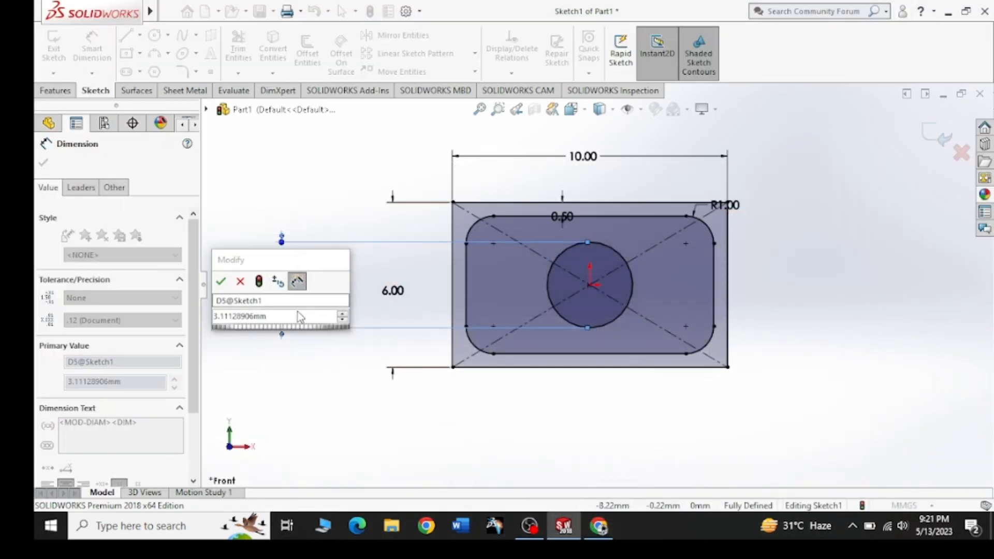
pyautogui.write('4')
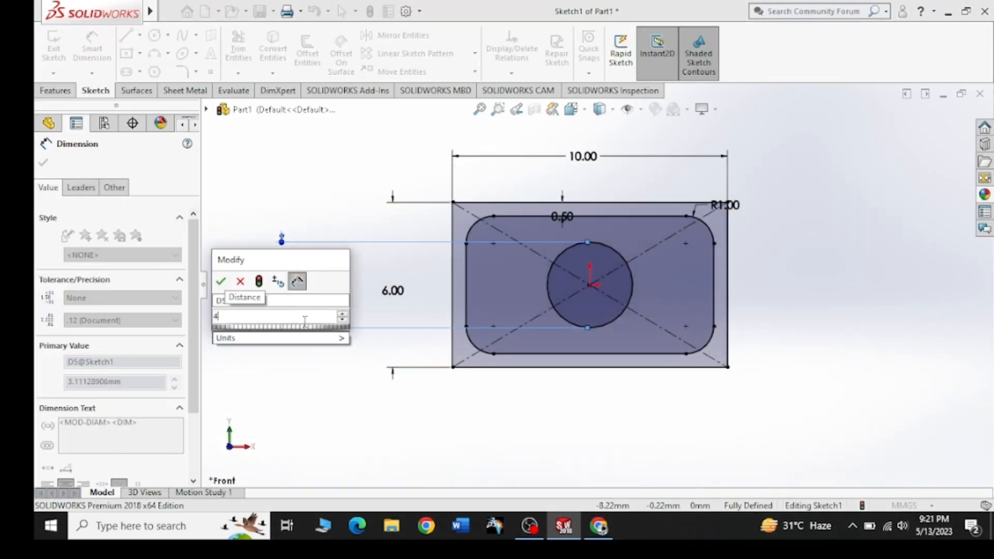
pyautogui.press('Return')
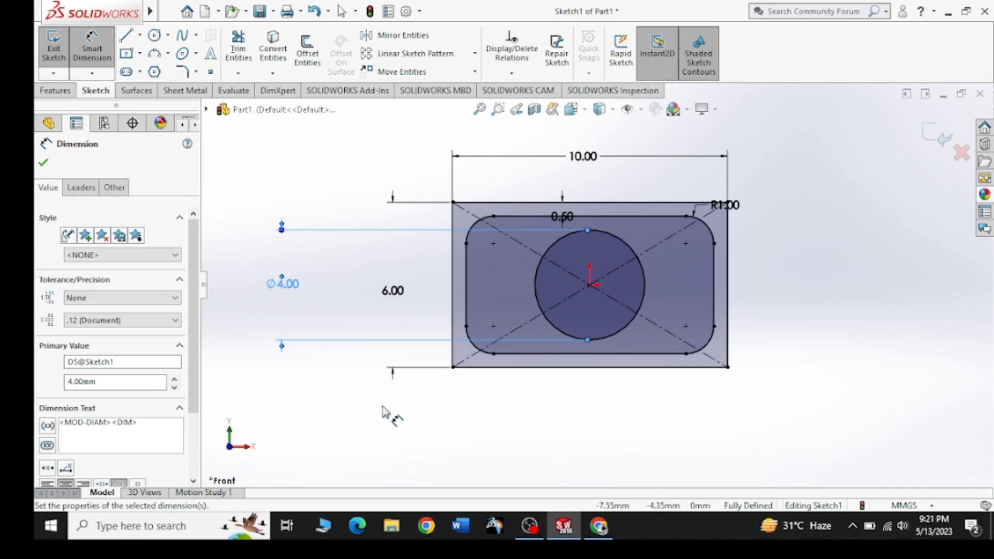
pyautogui.click(43, 162)
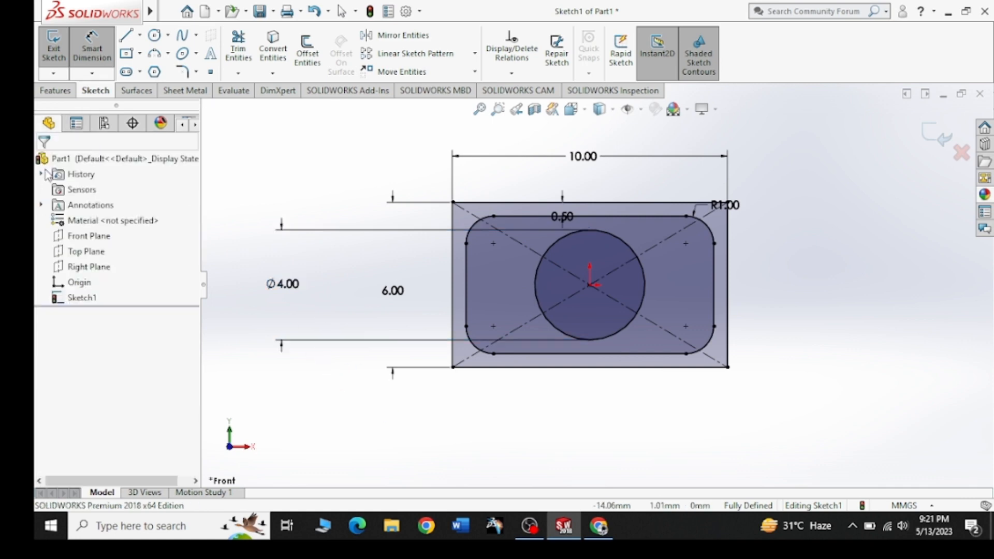
# Check the centre axes on the reference drawing in Chrome and sketch a horizontal centerline through the origin past both rectangle sides in SOLIDWORKS.
pyautogui.click(598, 527)
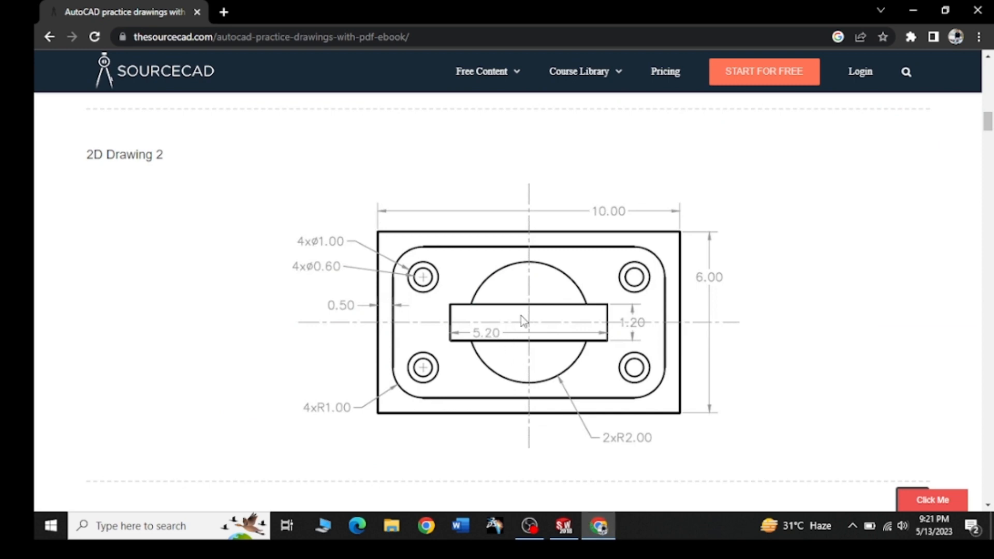
pyautogui.click(915, 8)
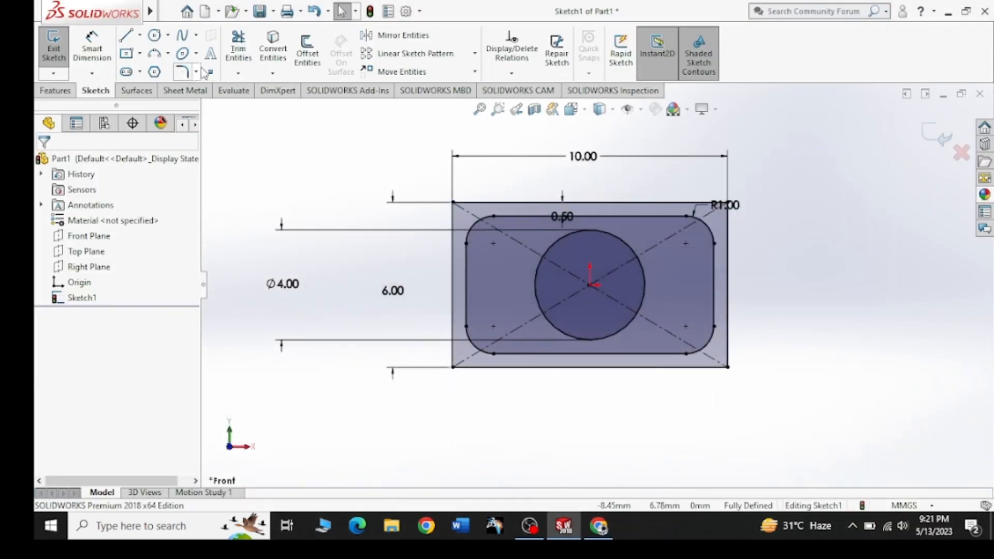
pyautogui.click(139, 36)
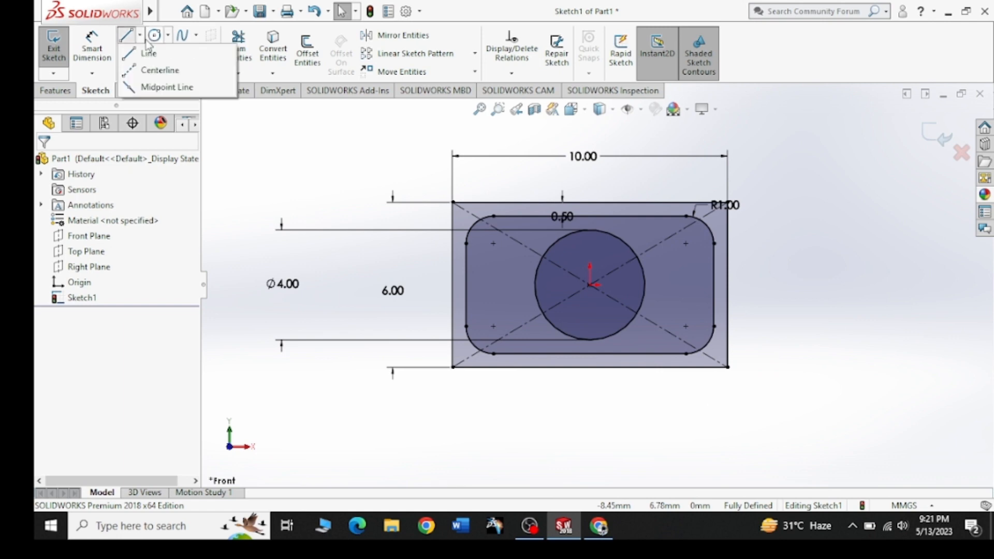
pyautogui.click(157, 69)
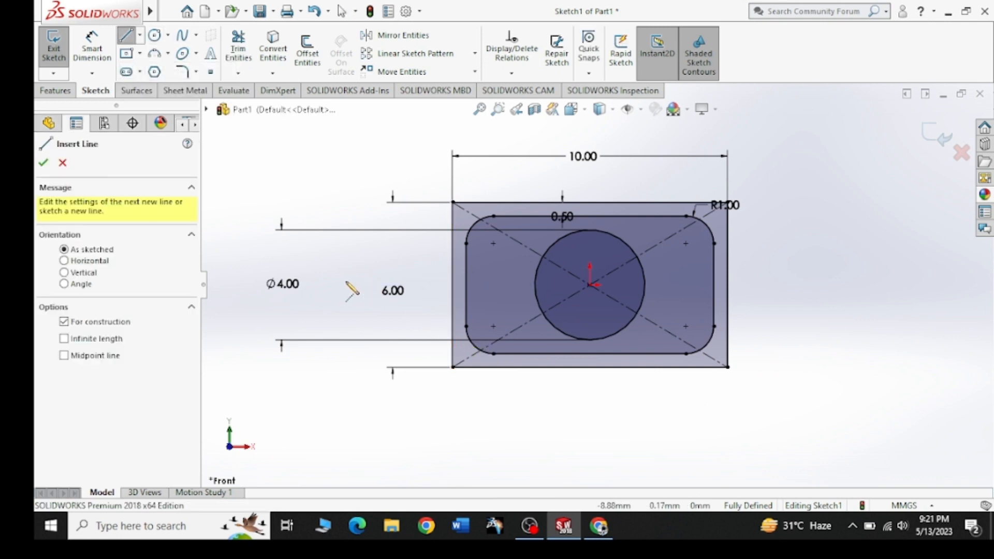
pyautogui.click(355, 284)
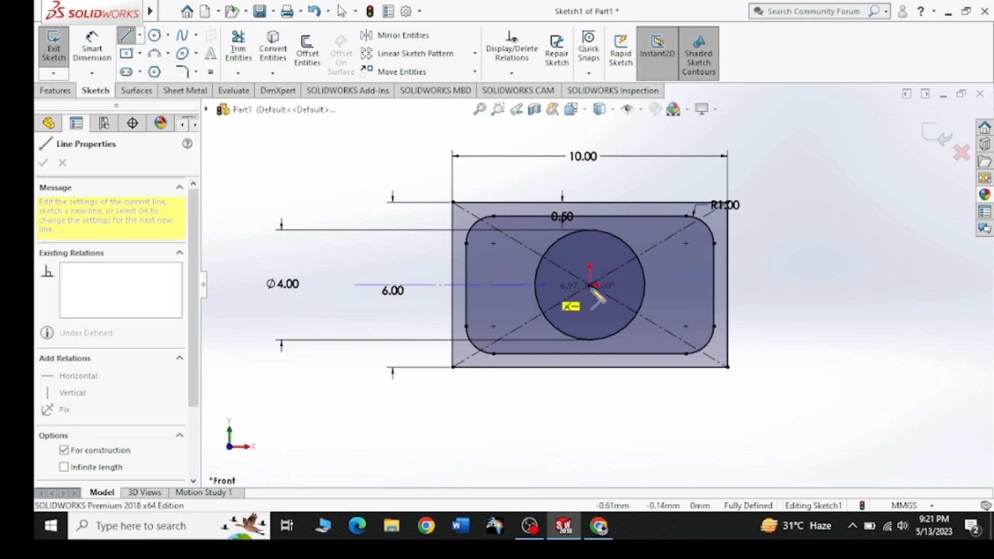
pyautogui.click(800, 284)
pyautogui.rightClick(803, 237)
pyautogui.click(816, 248)
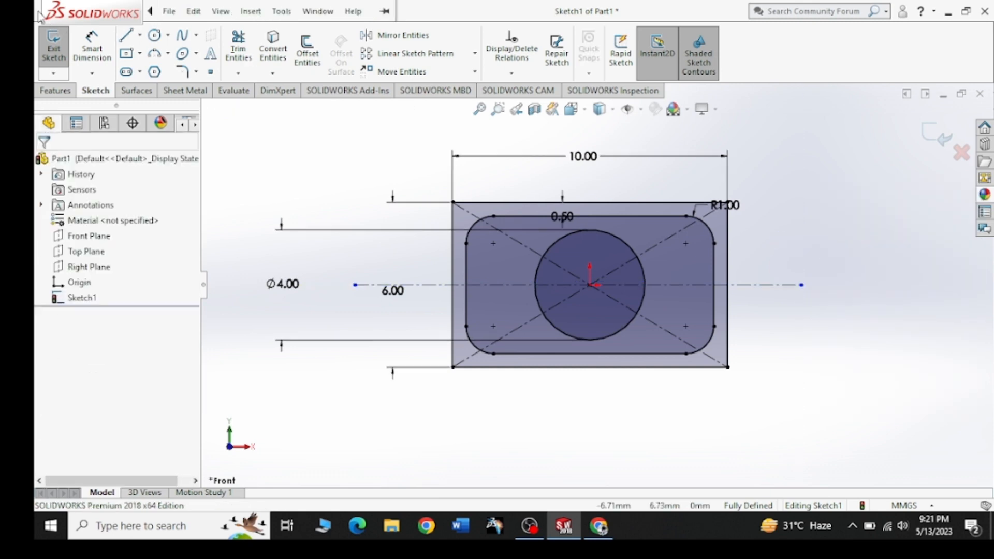
# Sketch a vertical centerline through the origin, extending beyond the outer rectangle's upper and lower edges.
pyautogui.click(139, 36)
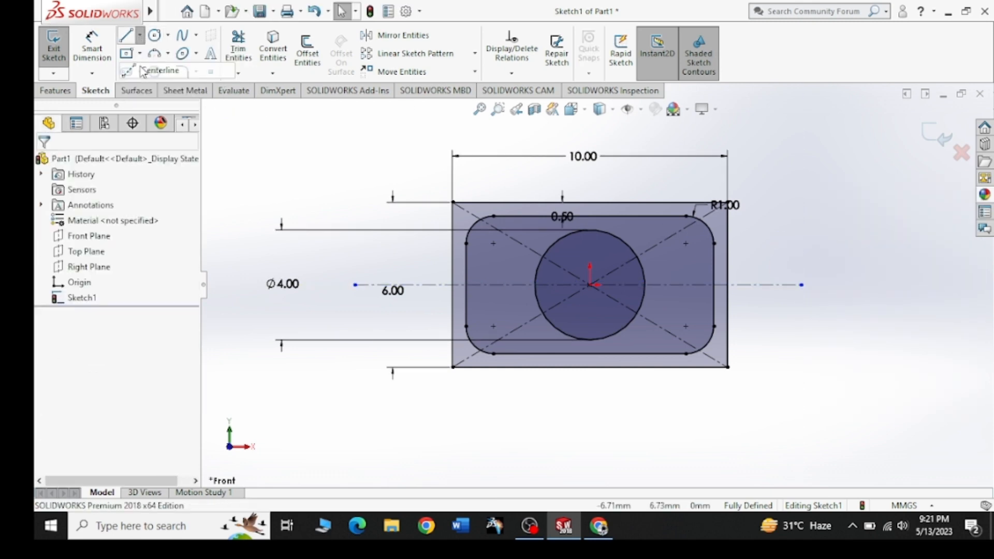
pyautogui.click(150, 69)
pyautogui.click(589, 421)
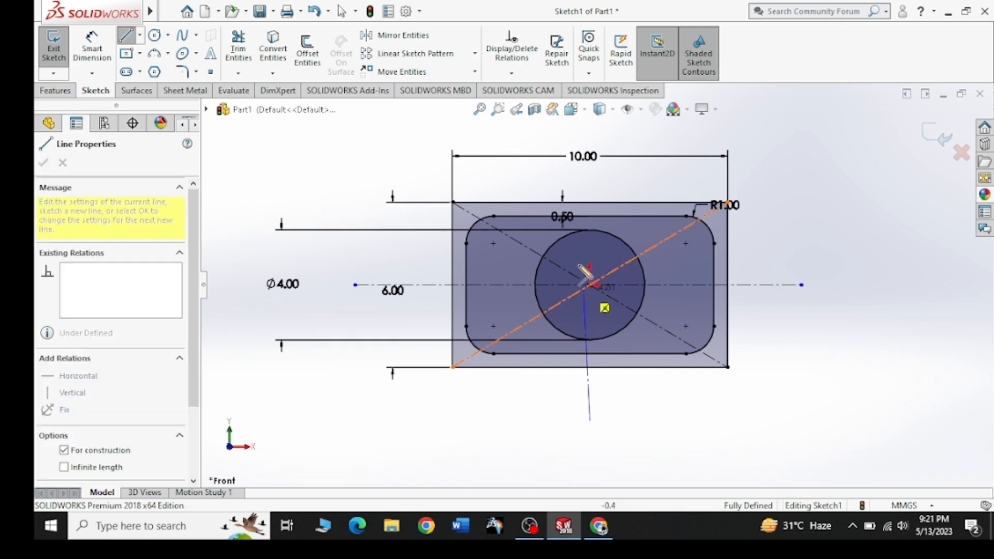
pyautogui.click(589, 139)
pyautogui.rightClick(590, 140)
pyautogui.click(616, 150)
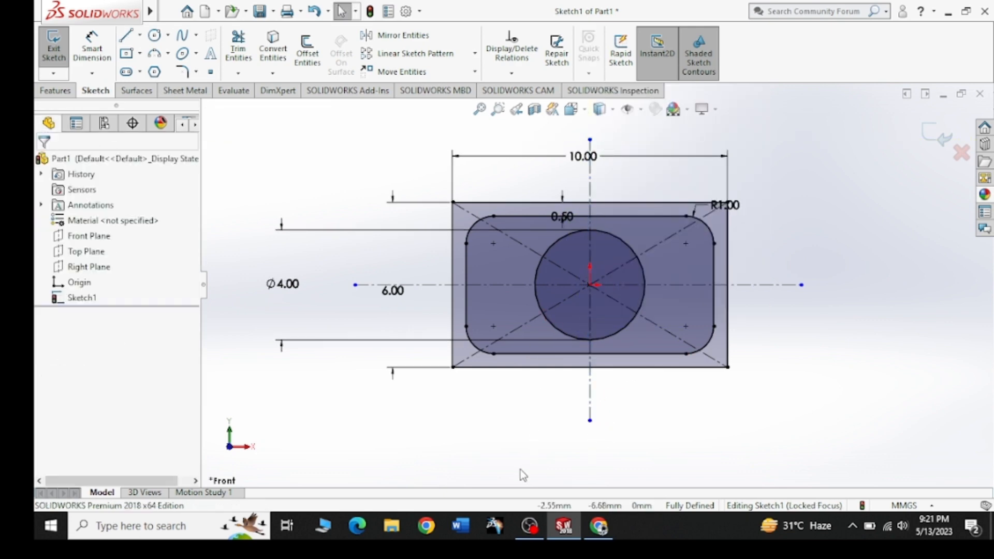
# Examine the central bar's length and height callouts on the reference drawing in Chrome and return to SOLIDWORKS.
pyautogui.click(604, 533)
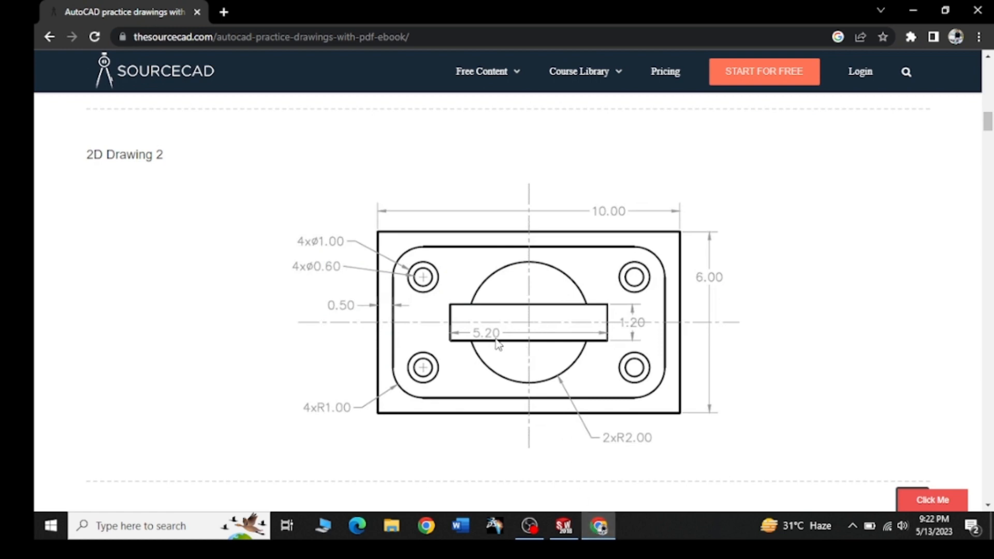
pyautogui.click(914, 10)
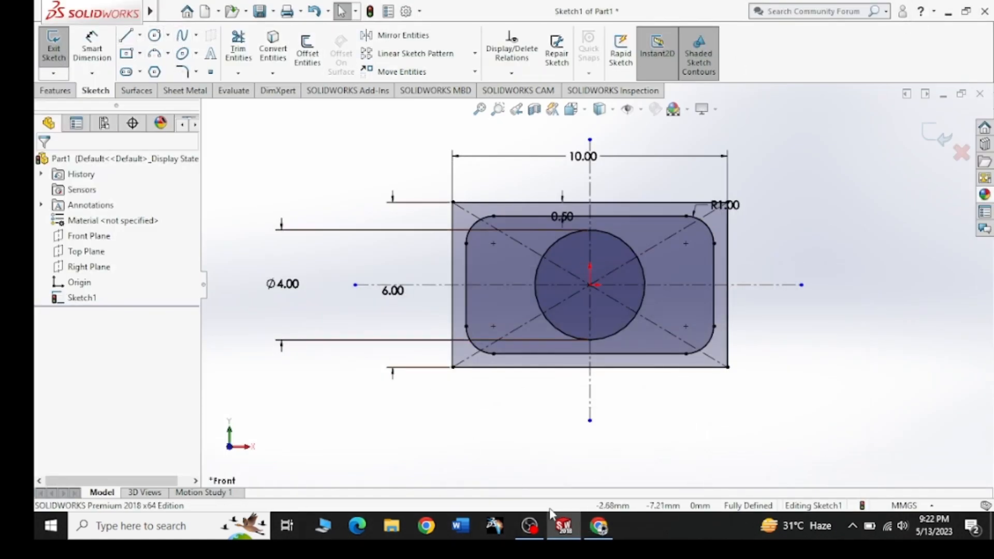
pyautogui.click(596, 537)
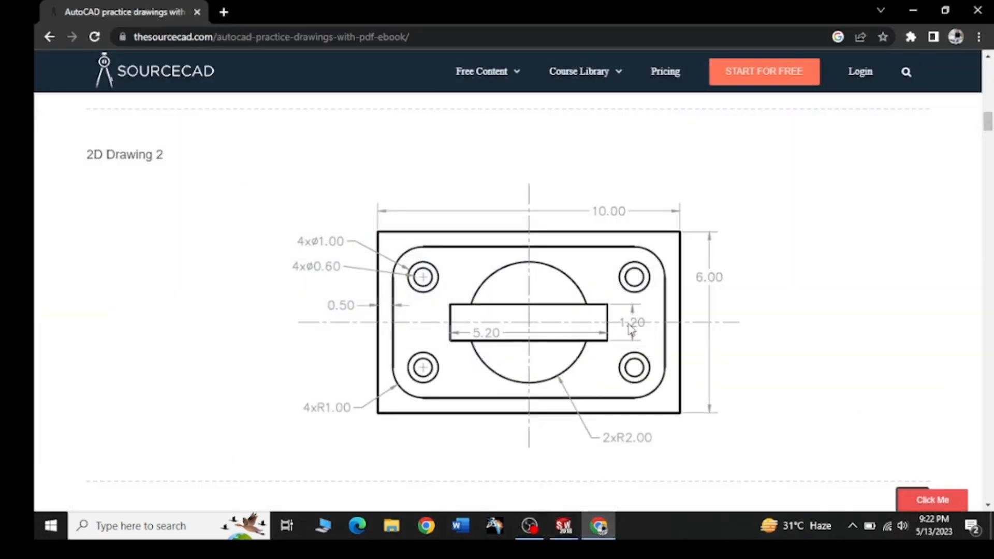
pyautogui.click(914, 10)
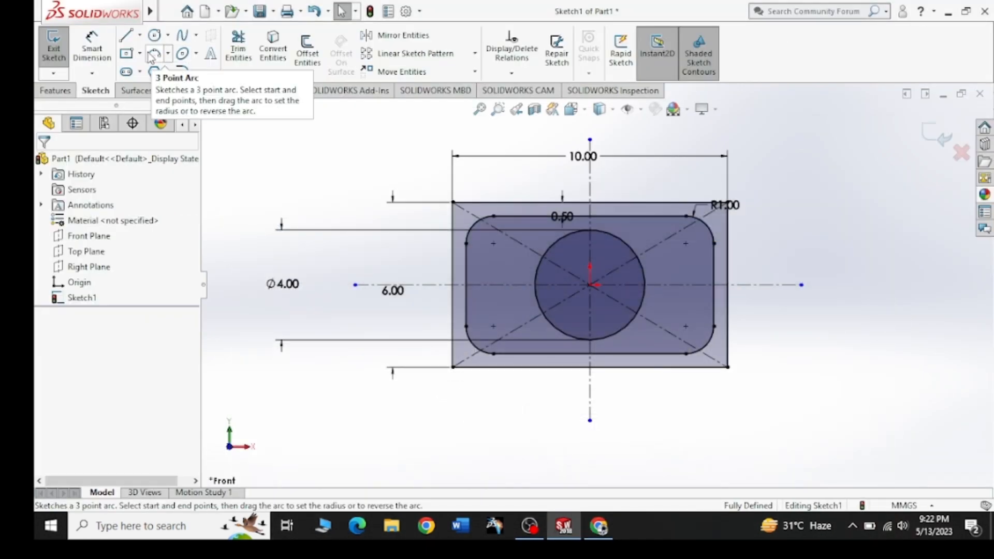
# Sketch a horizontal midpoint line about 5.06 mm long, centred on the origin along the horizontal centerline.
pyautogui.click(140, 35)
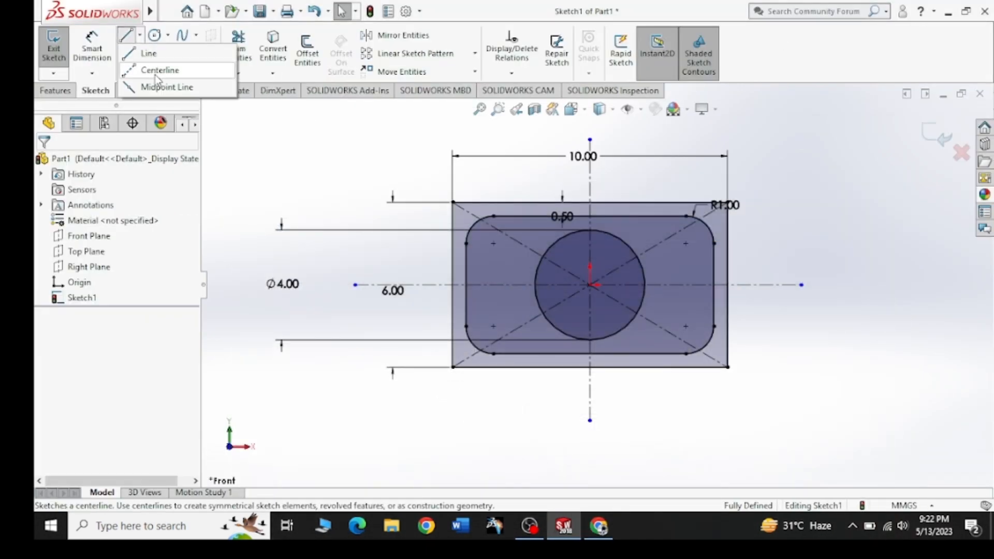
pyautogui.click(162, 86)
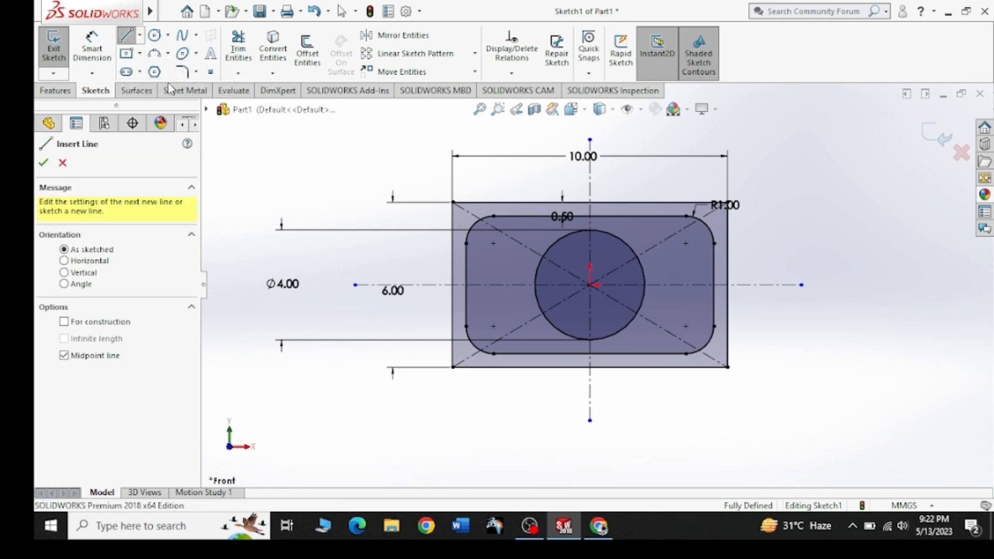
pyautogui.click(590, 285)
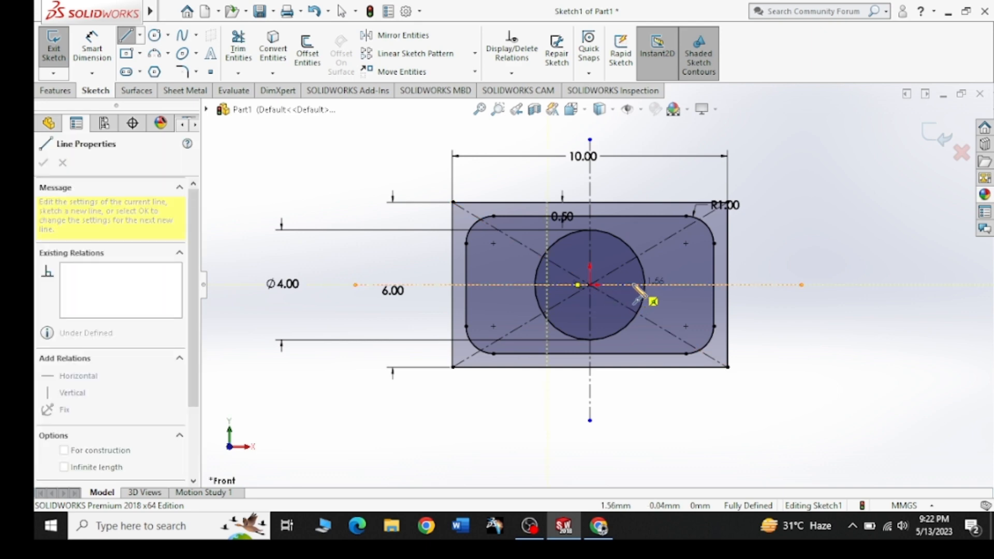
pyautogui.click(660, 285)
pyautogui.press('Escape')
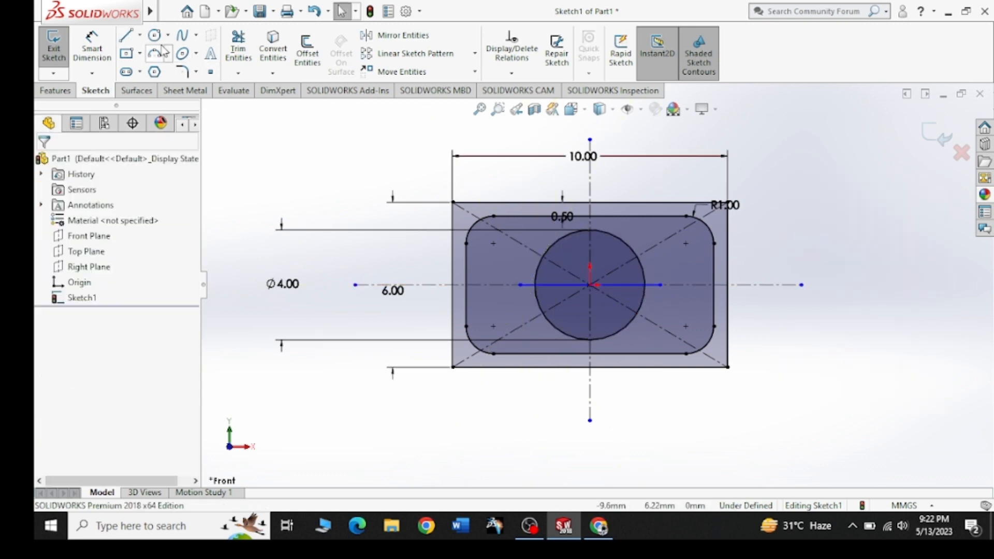
# Dimension the horizontal midpoint line through the origin to a length of 5.20 mm.
pyautogui.click(92, 48)
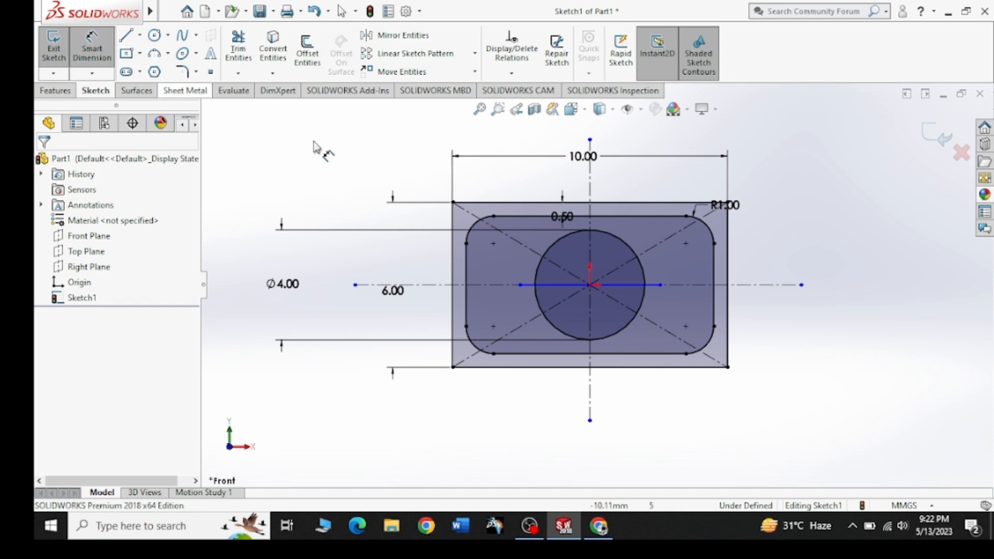
pyautogui.click(558, 284)
pyautogui.click(601, 461)
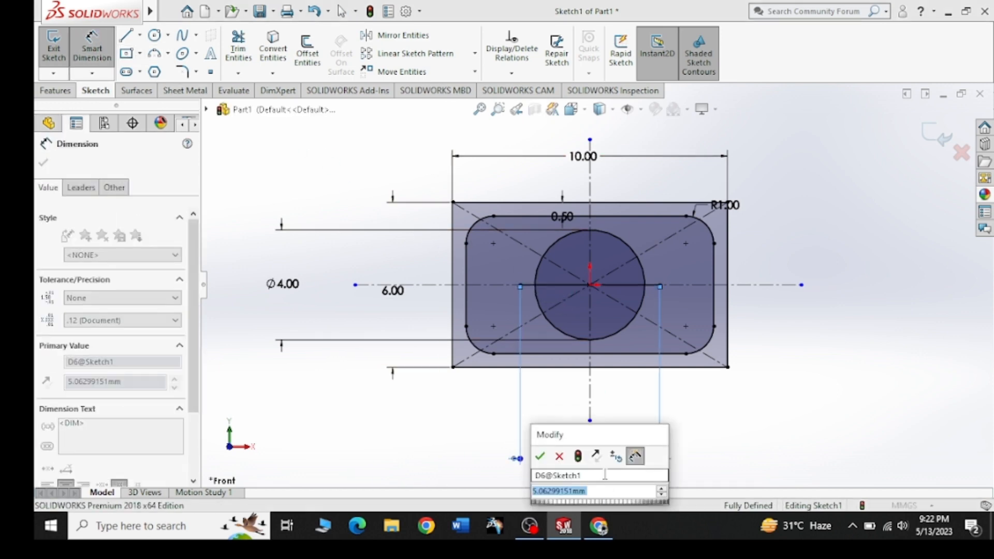
pyautogui.write('5.2')
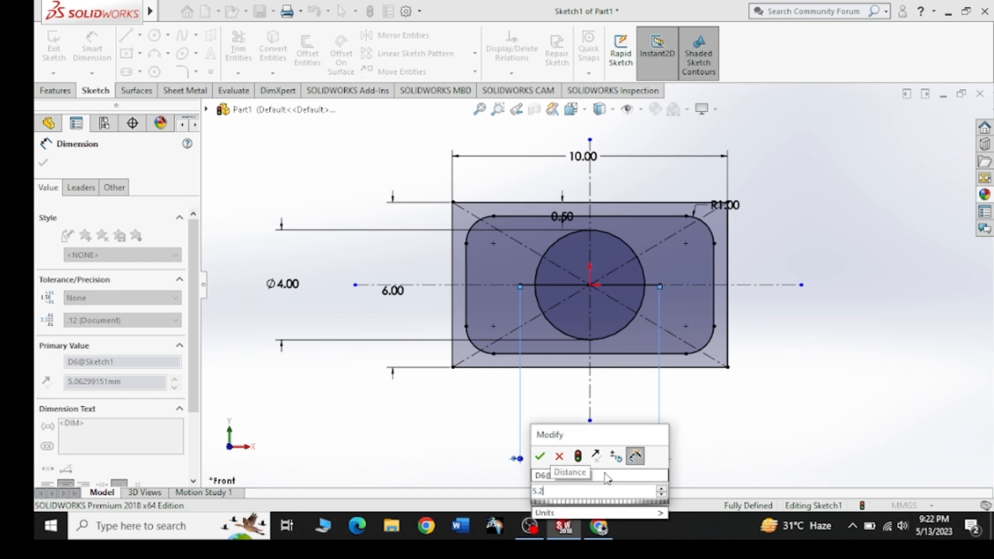
pyautogui.press('Return')
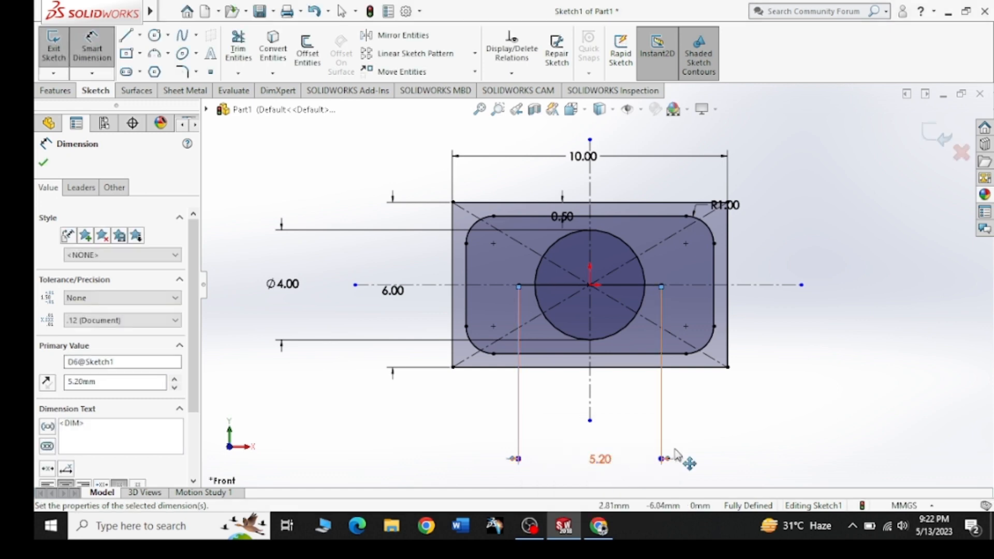
pyautogui.click(809, 433)
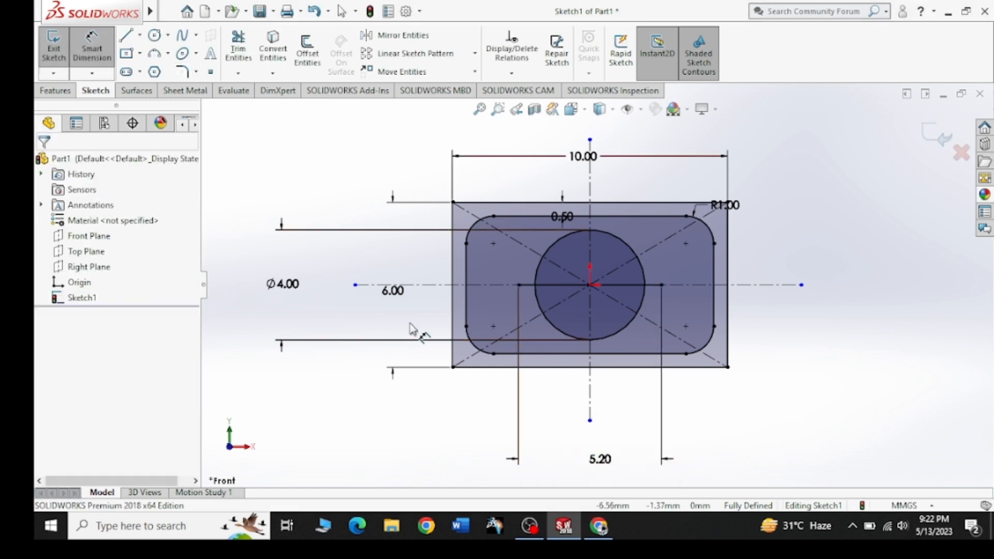
# Check the central bar's height on the reference drawing in Chrome and offset the 5.20 mm line downward by 1.10 mm in SOLIDWORKS.
pyautogui.click(584, 525)
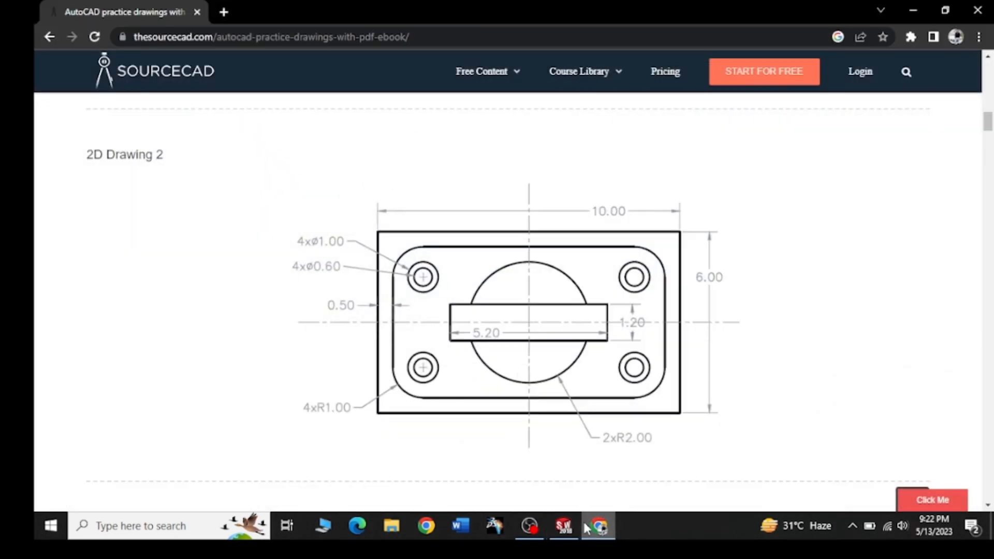
pyautogui.click(598, 526)
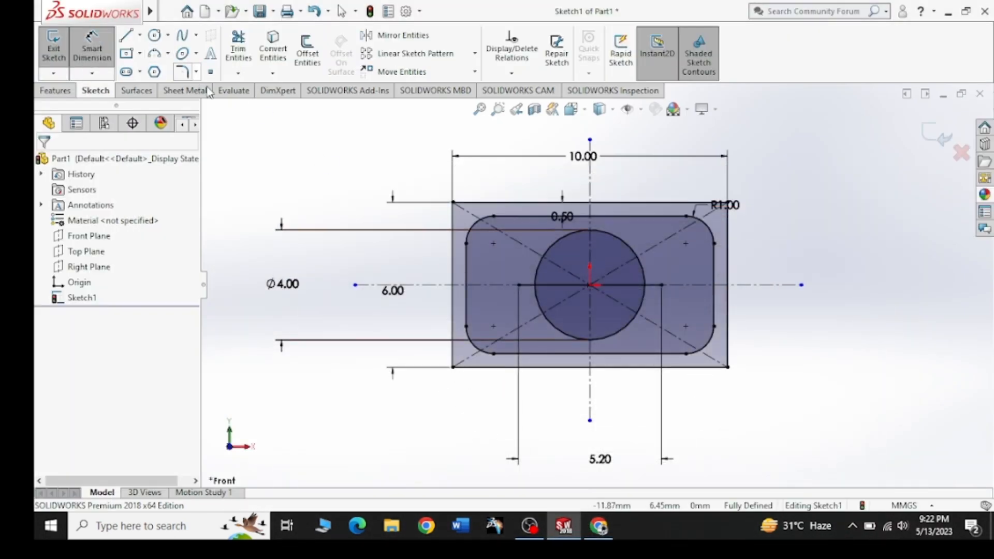
pyautogui.click(308, 51)
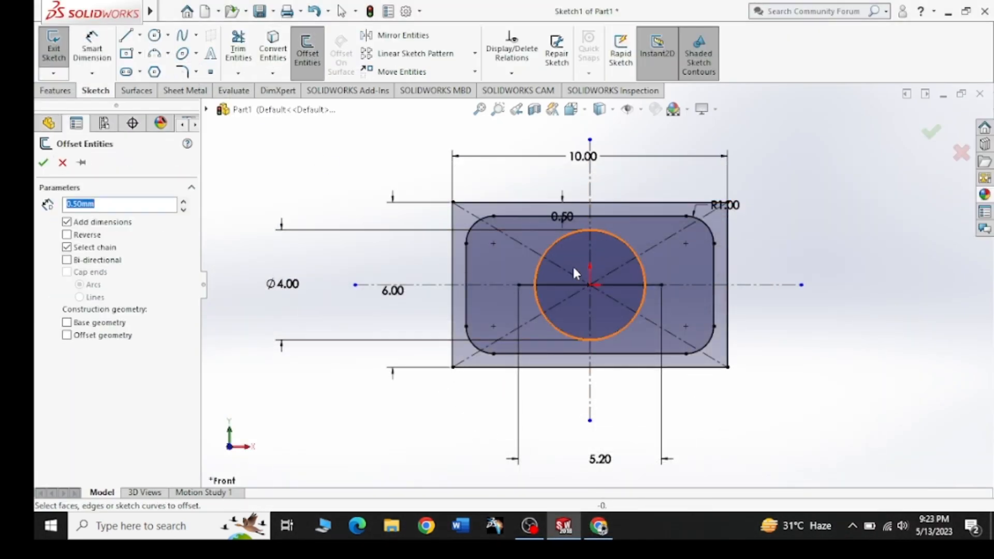
pyautogui.click(563, 284)
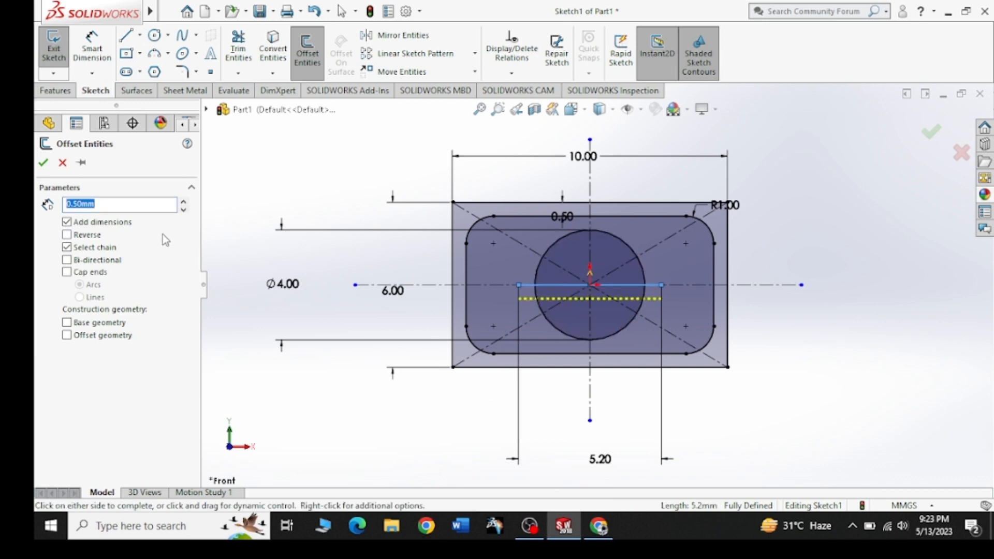
pyautogui.write('1.10')
pyautogui.press('Return')
pyautogui.click(620, 312)
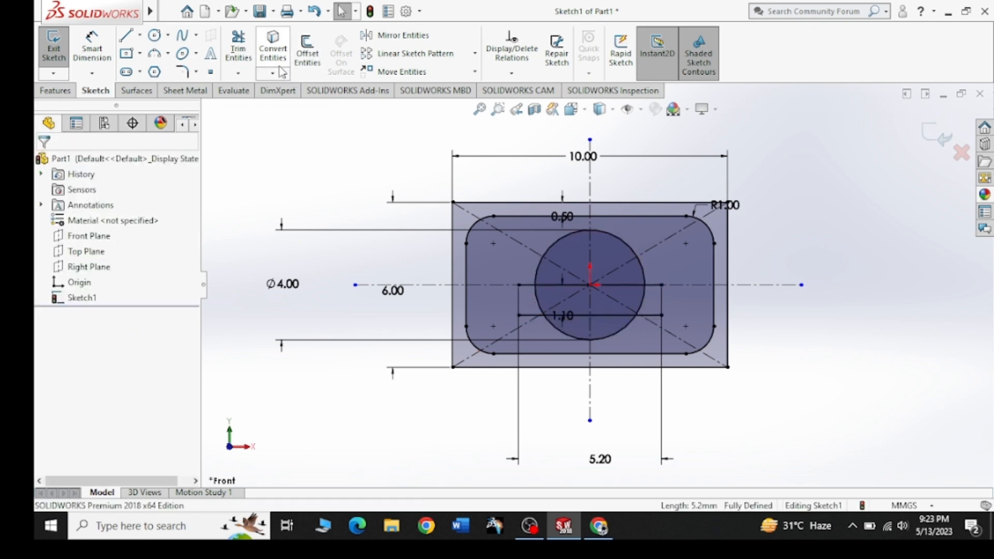
# Offset the 5.20 mm central line upward by 1.10 mm.
pyautogui.click(307, 52)
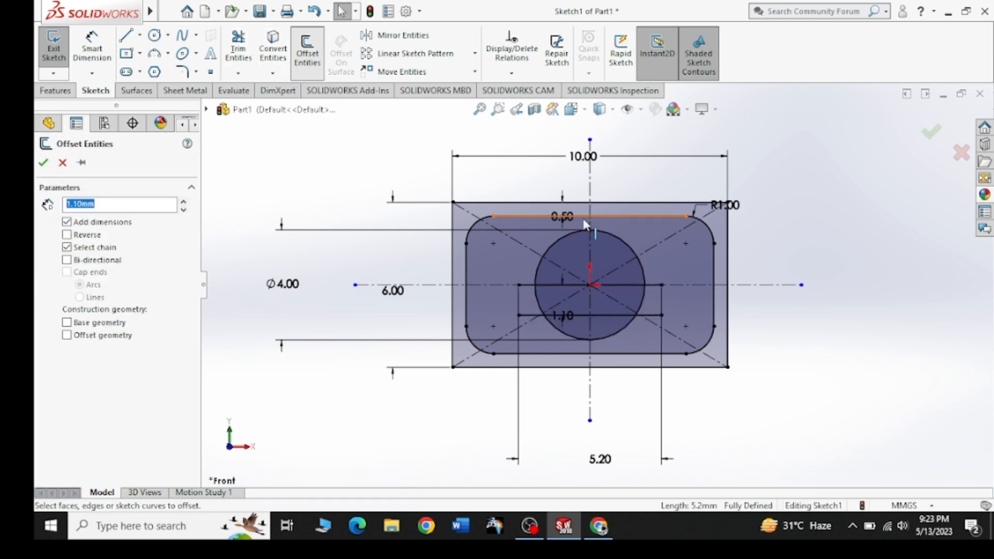
pyautogui.click(612, 284)
pyautogui.click(608, 260)
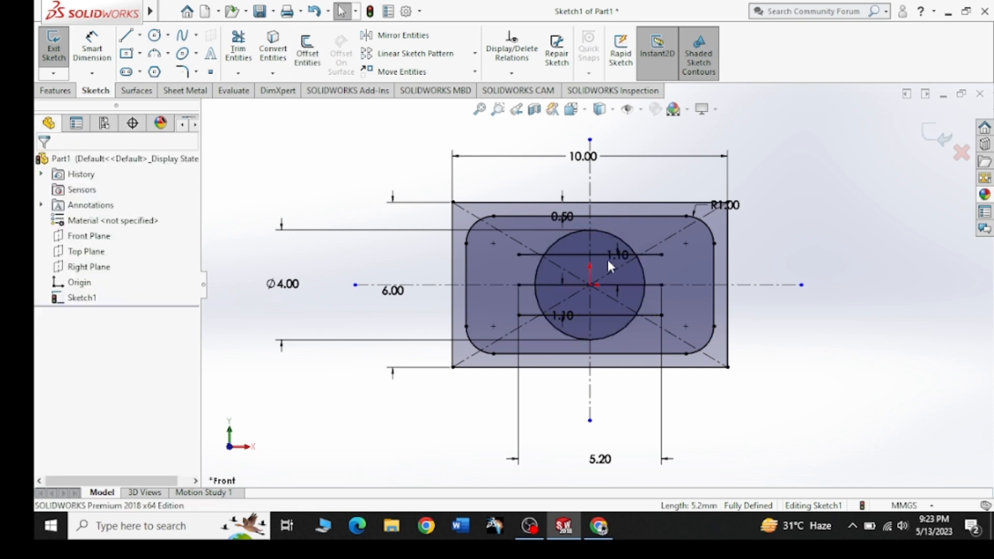
# Recheck the central bar's height on the reference drawing in Chrome and inspect the upper offset line's properties in SOLIDWORKS.
pyautogui.click(136, 33)
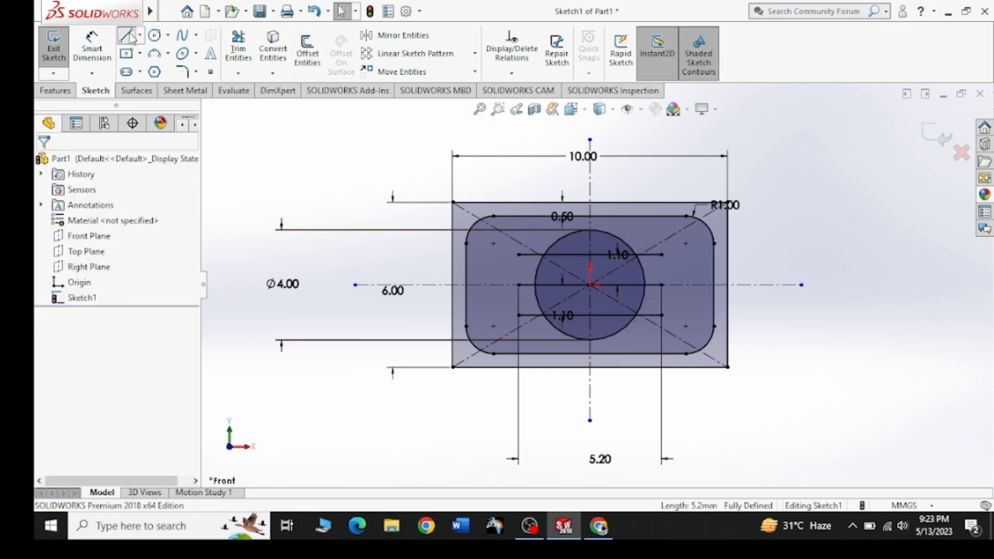
pyautogui.click(603, 532)
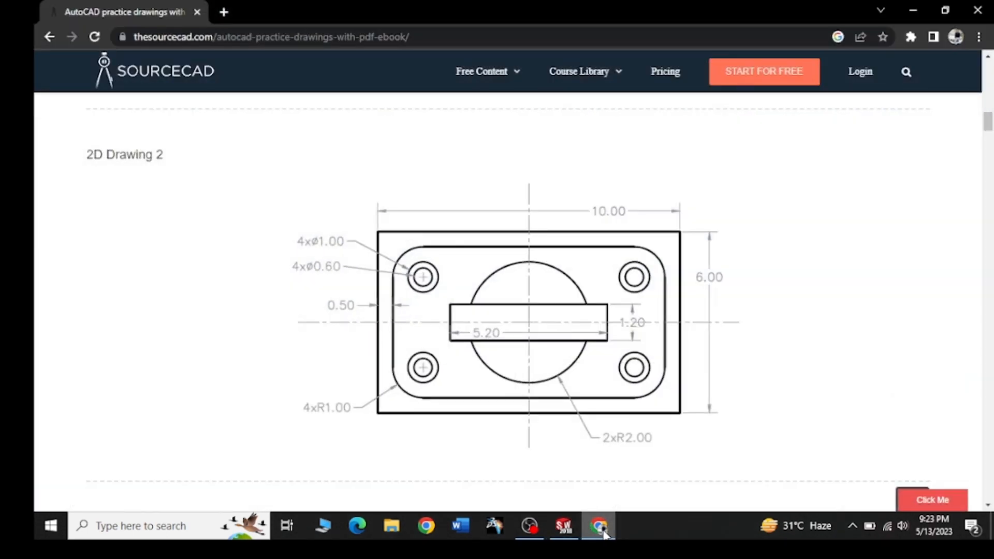
pyautogui.click(604, 532)
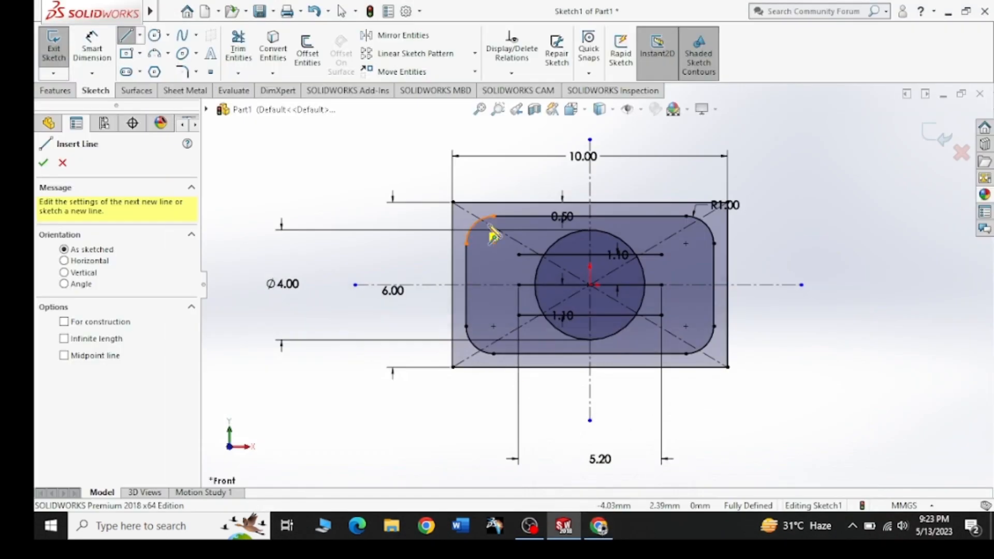
pyautogui.click(62, 164)
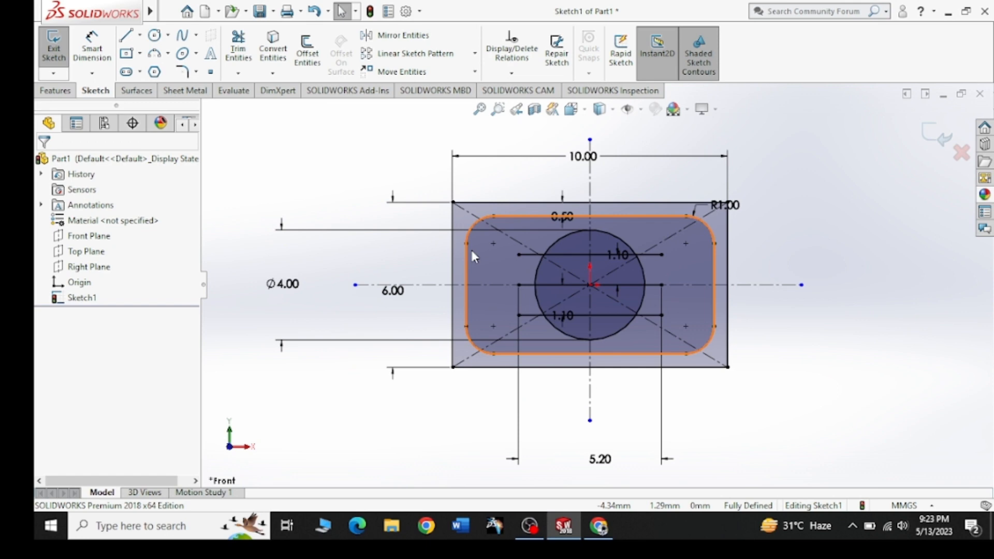
pyautogui.click(559, 254)
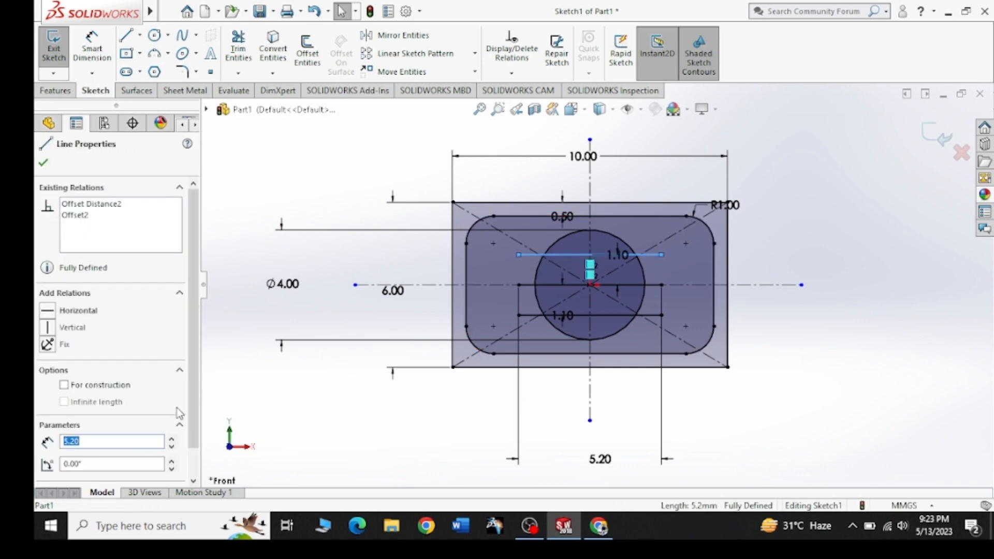
pyautogui.moveTo(189, 412); pyautogui.dragTo(190, 468)
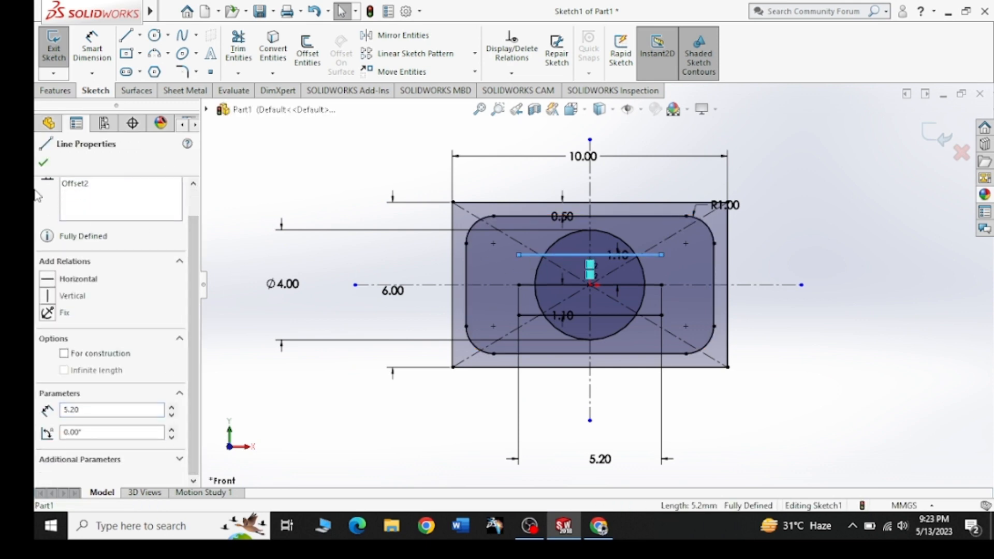
pyautogui.click(40, 164)
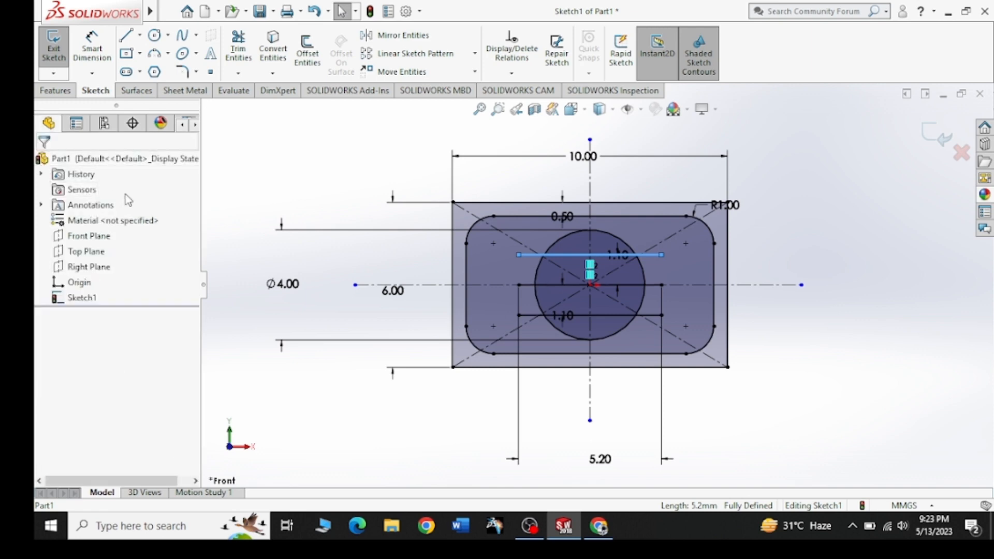
# Undo both 1.10 mm offsets of the central line.
pyautogui.hotkey('ctrl', 'z')
pyautogui.hotkey('ctrl', 'z')
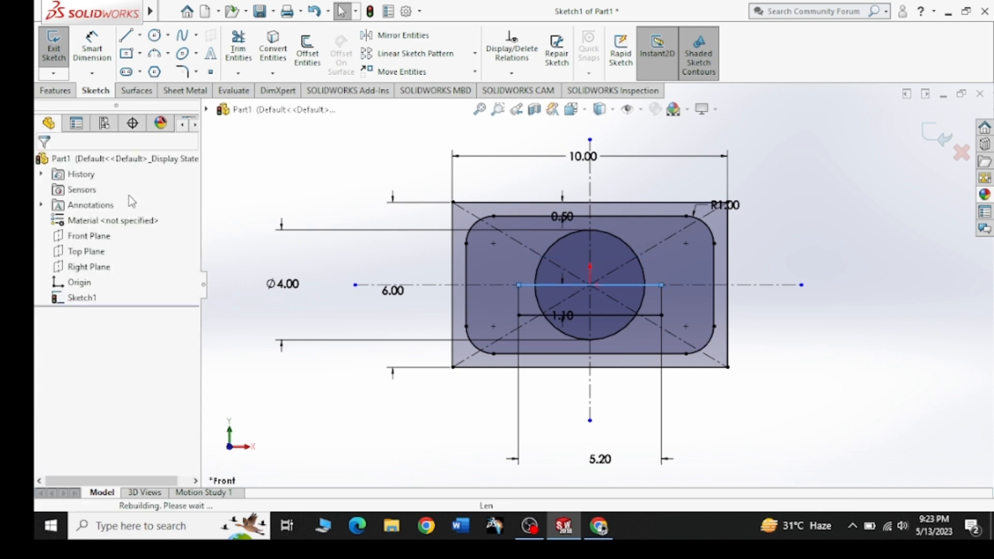
pyautogui.click(43, 163)
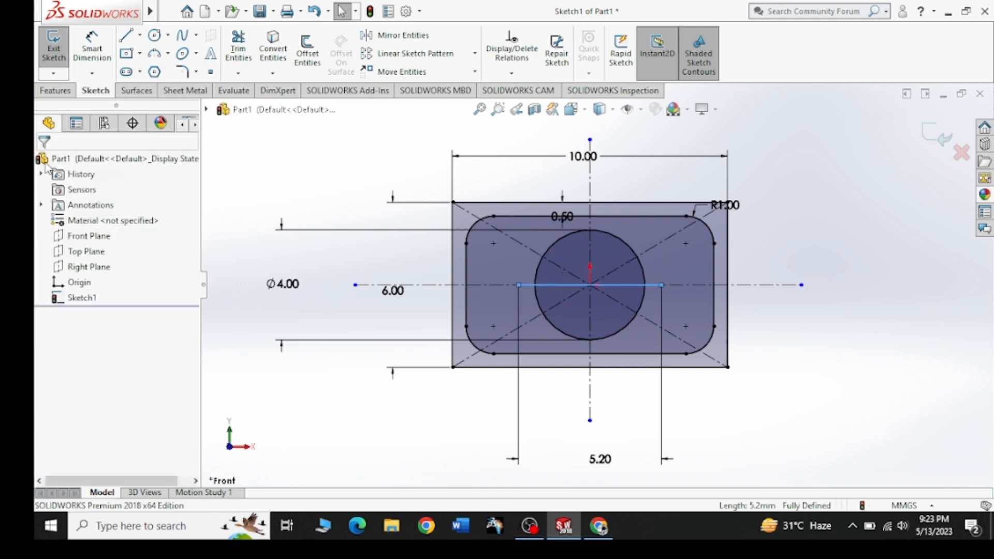
# Offset the 5.20 mm central line downward by 0.60 mm.
pyautogui.click(307, 52)
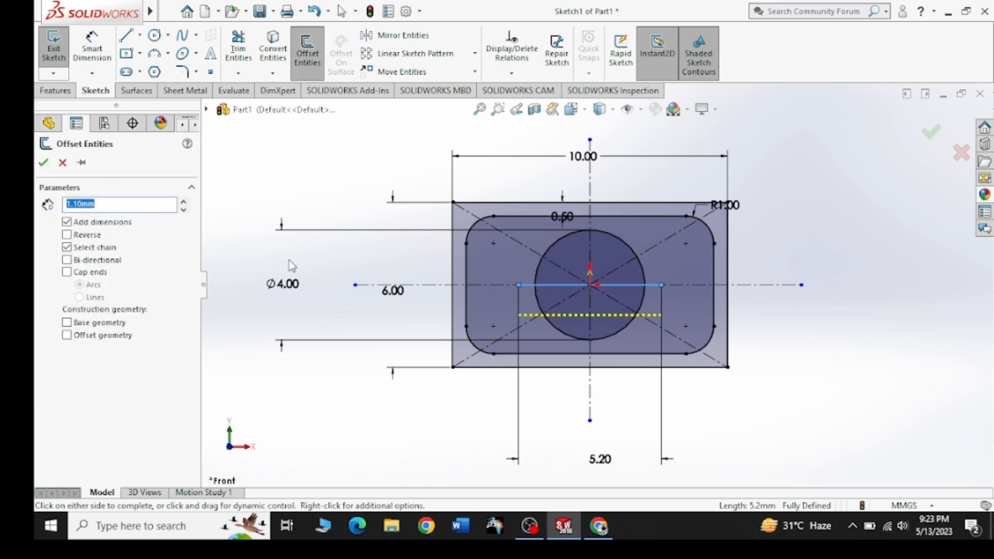
pyautogui.write('0.6')
pyautogui.press('Return')
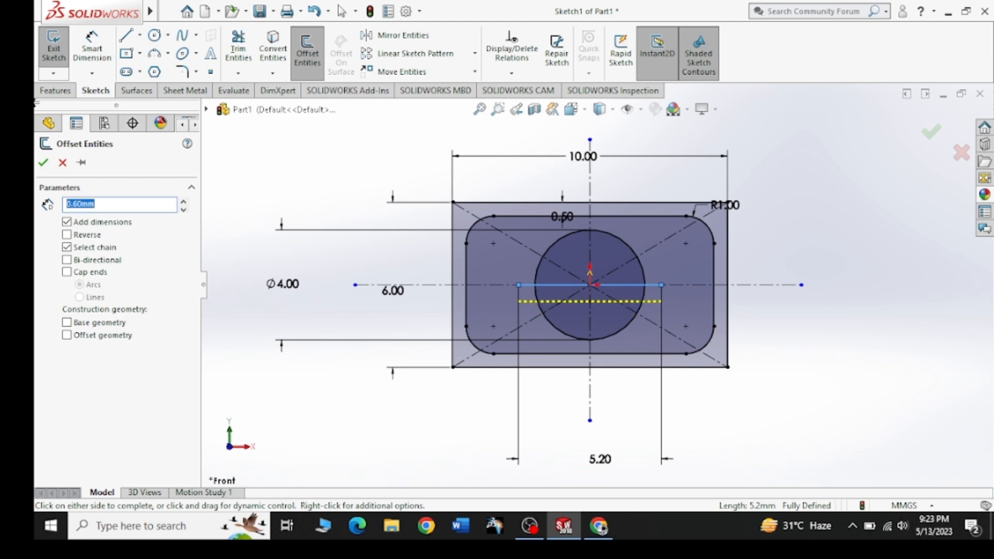
pyautogui.click(43, 162)
# Try to offset the central line upward by 0.60 mm and undo the last lower offset.
pyautogui.click(308, 51)
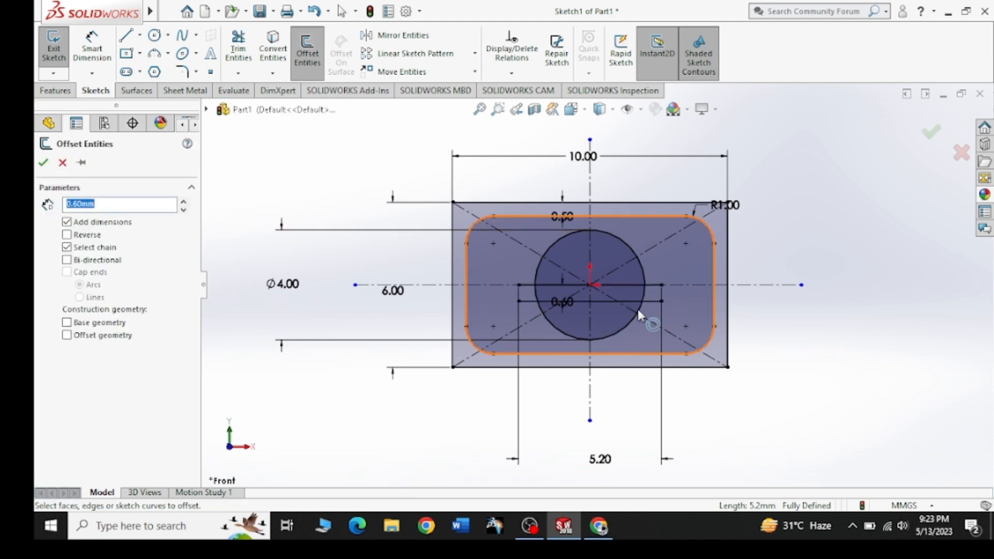
pyautogui.click(637, 285)
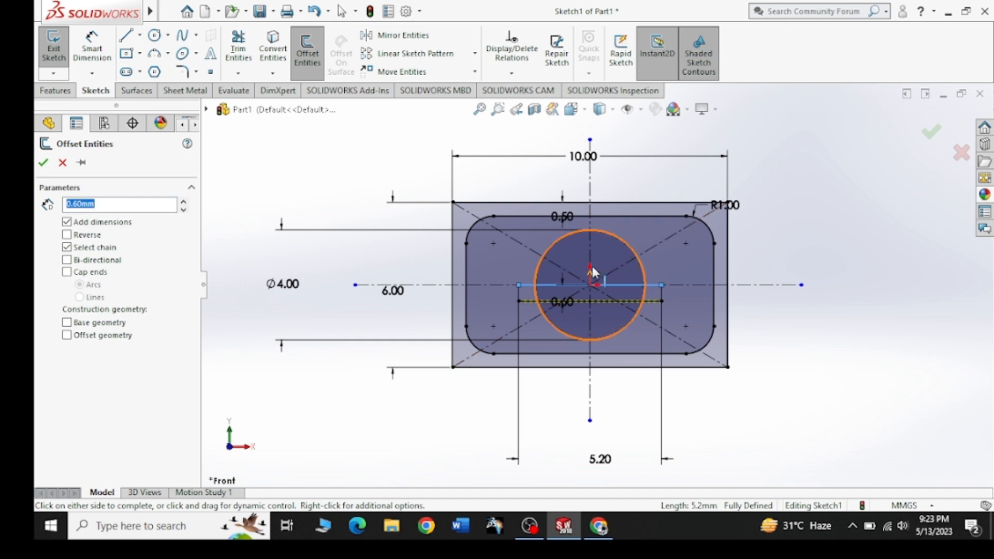
pyautogui.click(565, 274)
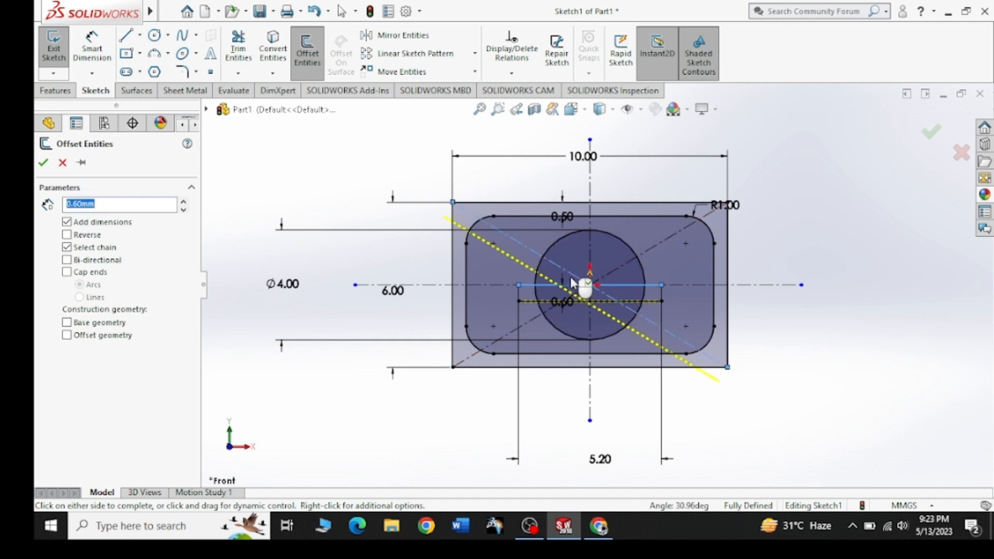
pyautogui.hotkey('ctrl', 'z')
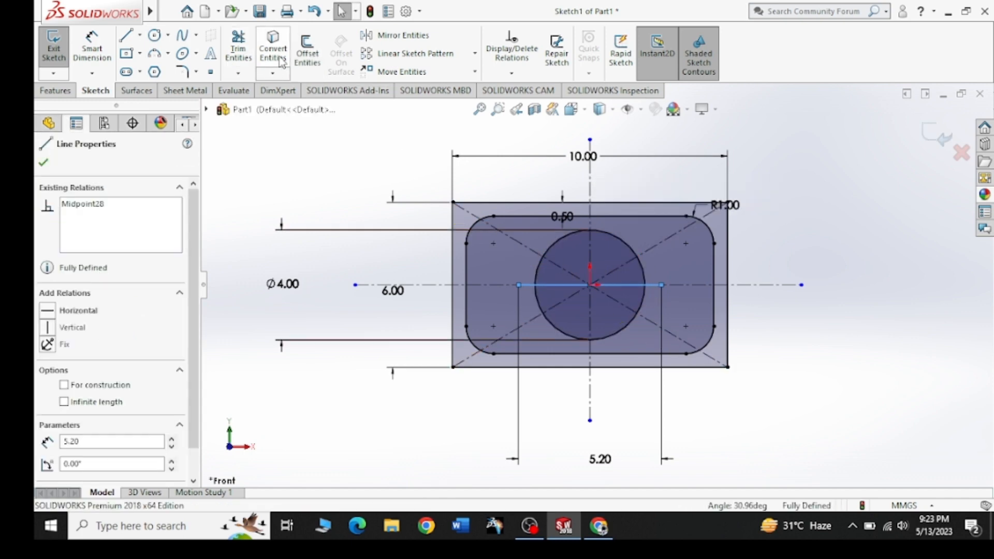
# Offset the 5.20 mm central line by 0.60 mm both below and above the horizontal axis.
pyautogui.click(308, 51)
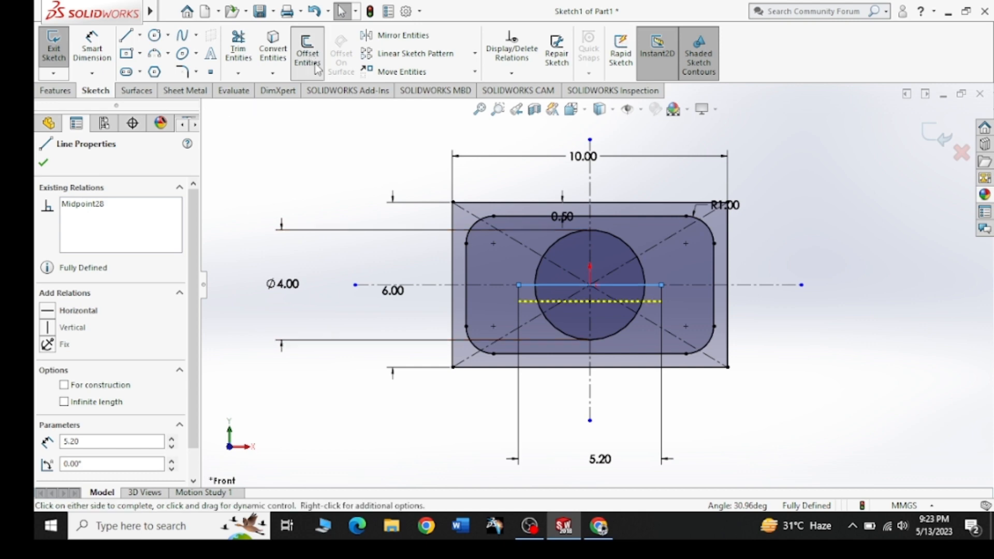
pyautogui.click(620, 298)
pyautogui.click(307, 52)
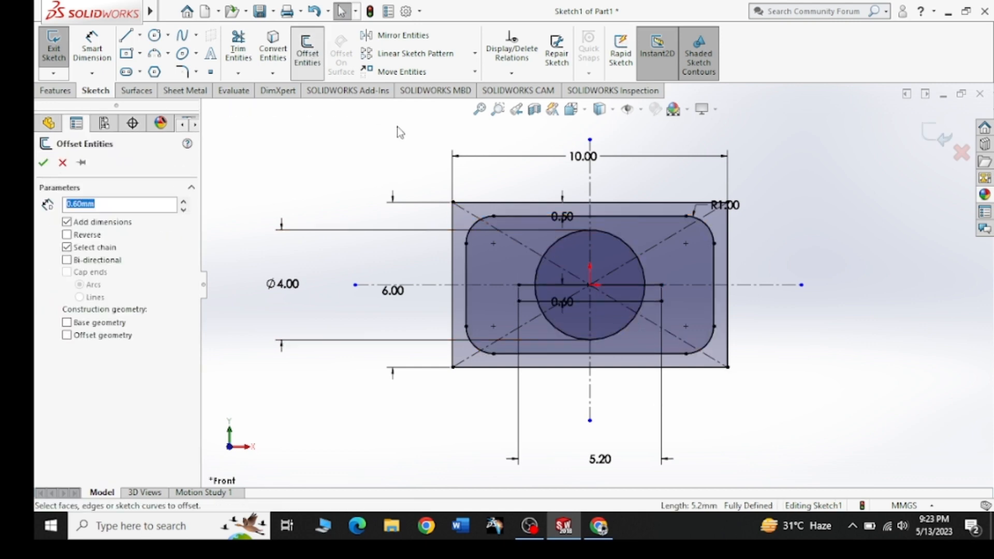
pyautogui.click(617, 284)
pyautogui.click(595, 261)
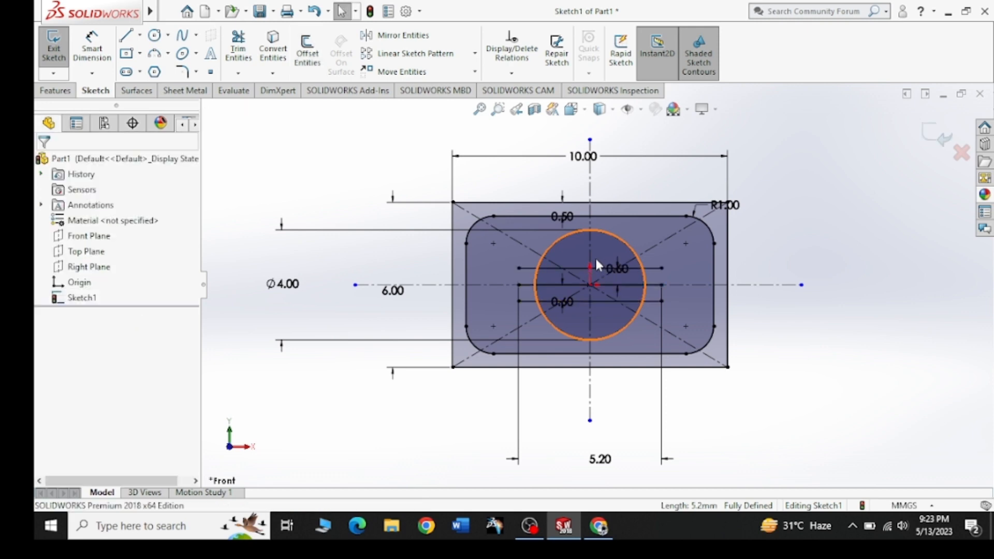
# Close the central bar with vertical lines joining the left and right endpoints of the two 0.60 mm offset lines.
pyautogui.click(126, 35)
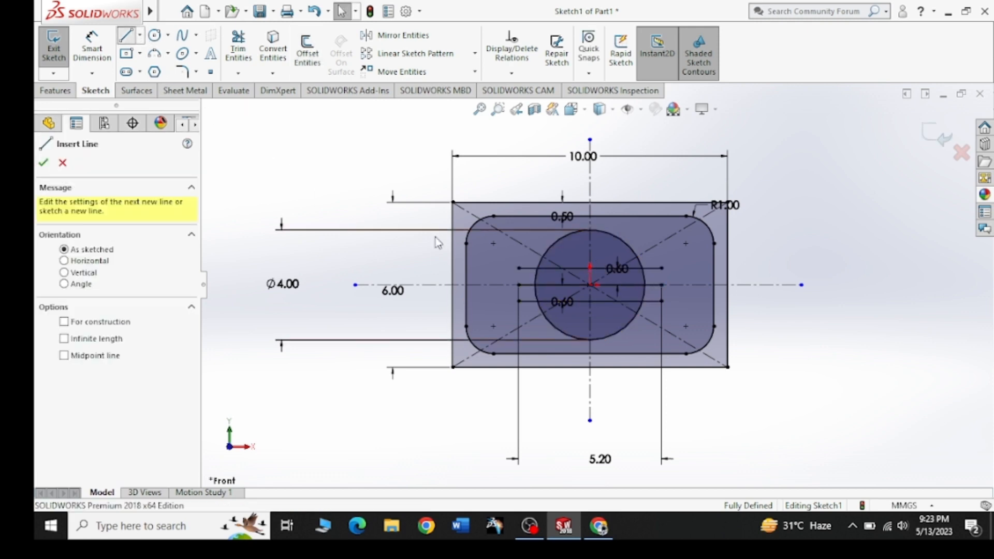
pyautogui.moveTo(518, 300); pyautogui.dragTo(518, 268)
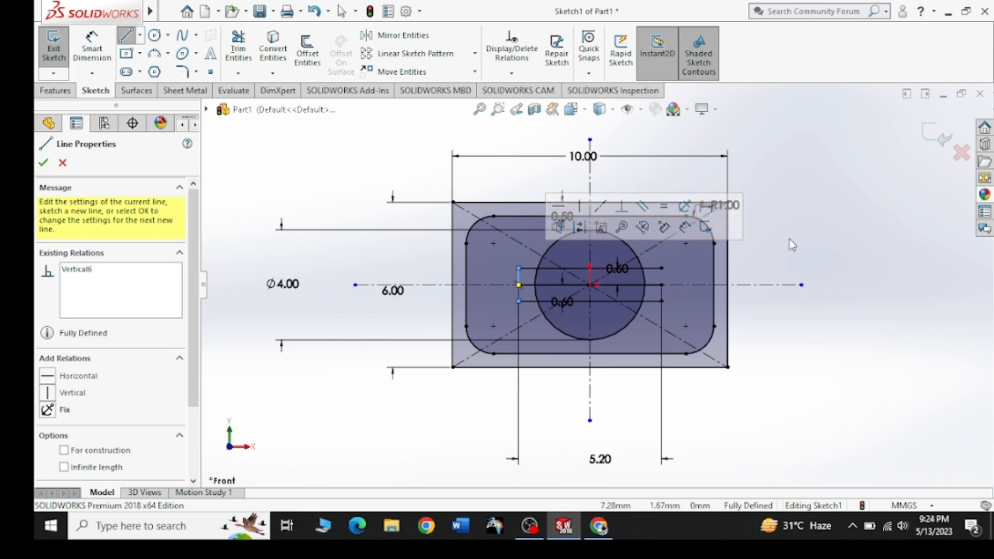
pyautogui.click(124, 36)
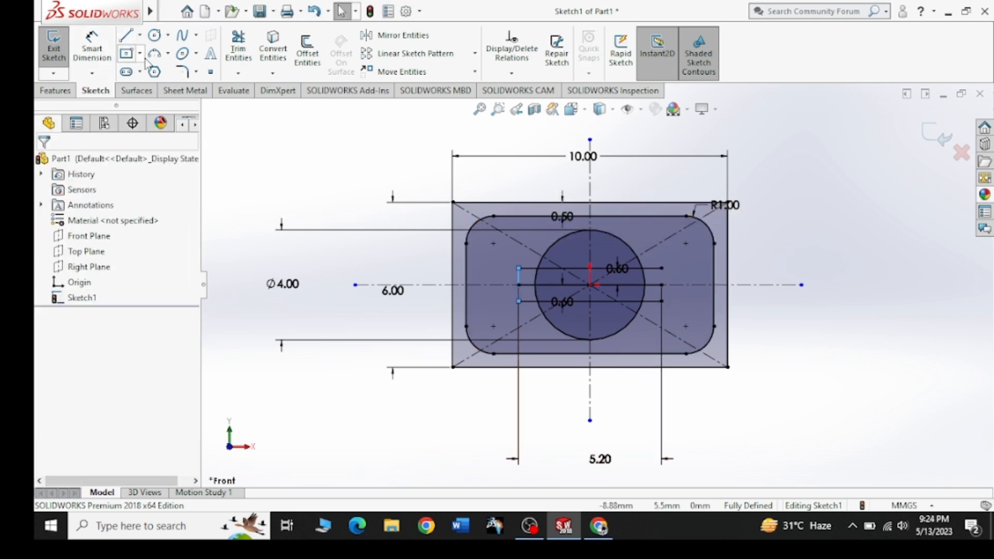
pyautogui.click(124, 36)
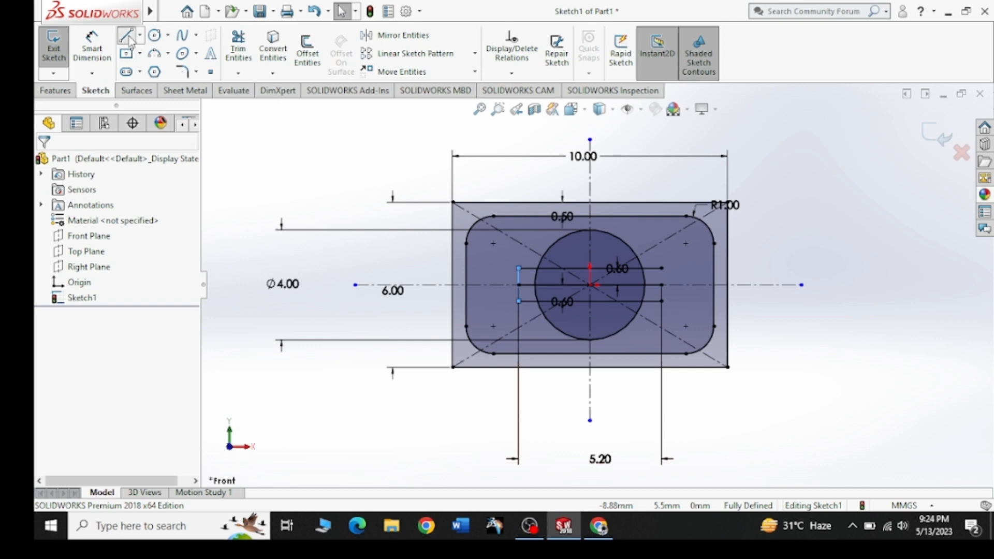
pyautogui.click(661, 300)
pyautogui.click(661, 268)
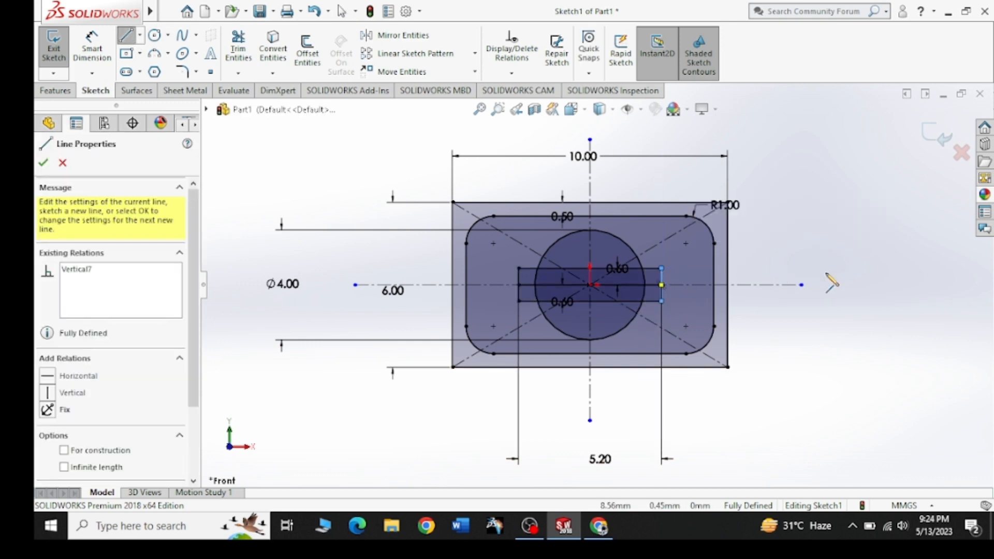
# Turn off shaded sketch contours and hide the sketch dimensions.
pyautogui.rightClick(800, 237)
pyautogui.click(832, 250)
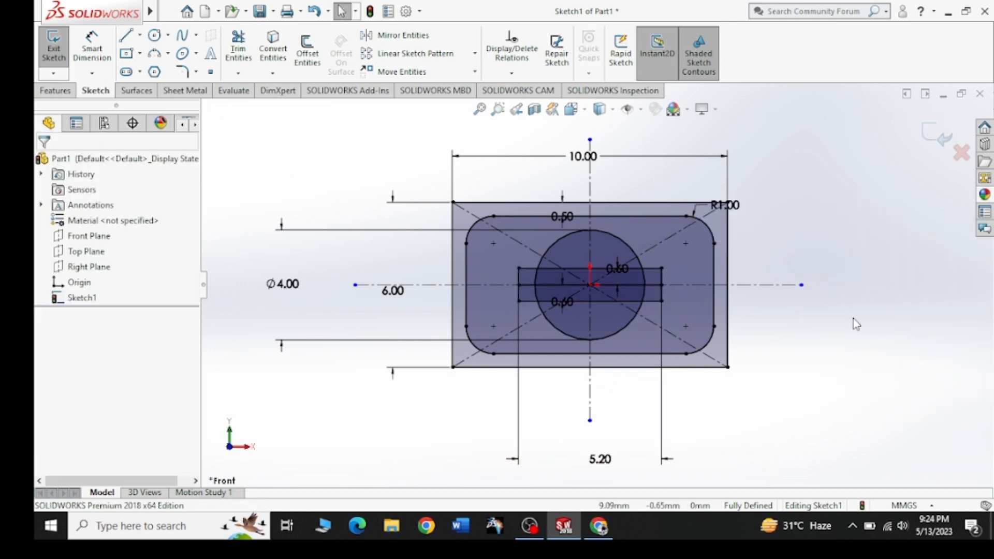
pyautogui.click(698, 59)
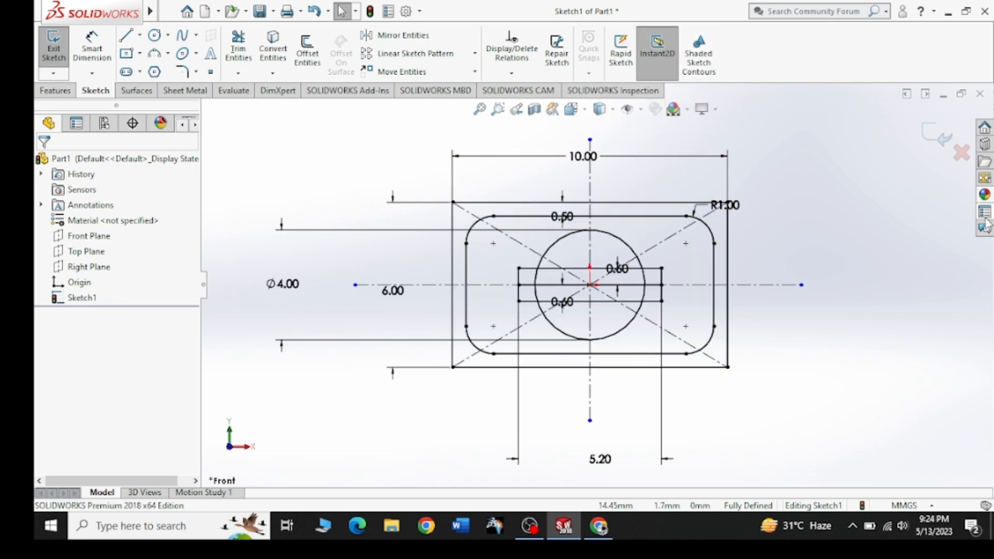
pyautogui.click(641, 108)
pyautogui.click(629, 264)
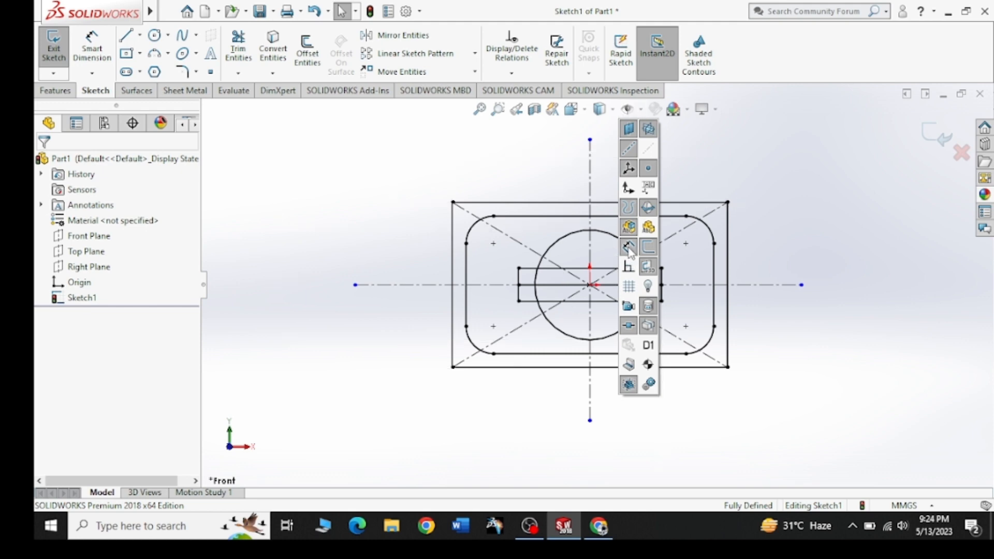
pyautogui.click(832, 204)
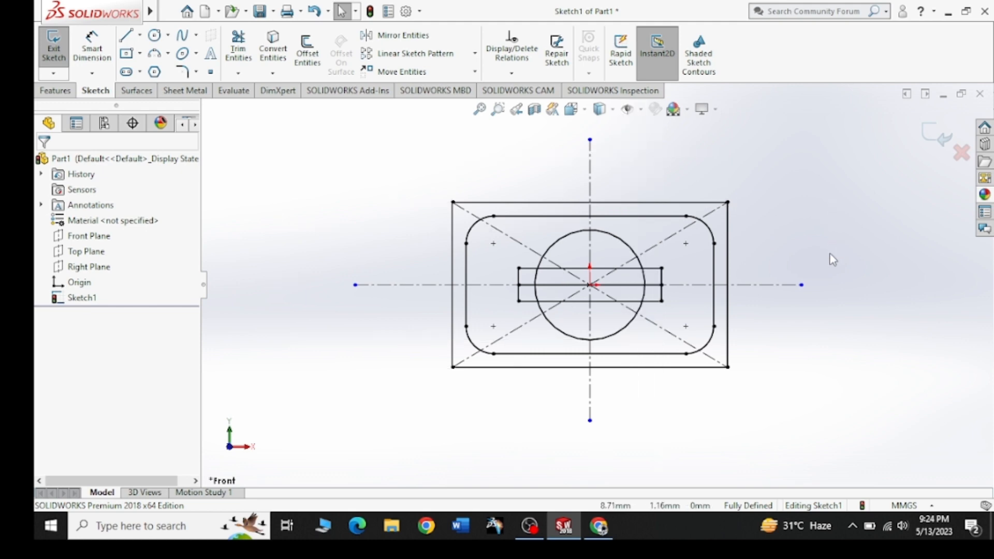
# Delete the horizontal line through the middle of the central bar, confirming the removal of its associated dimensions.
pyautogui.click(567, 285)
pyautogui.press('Delete')
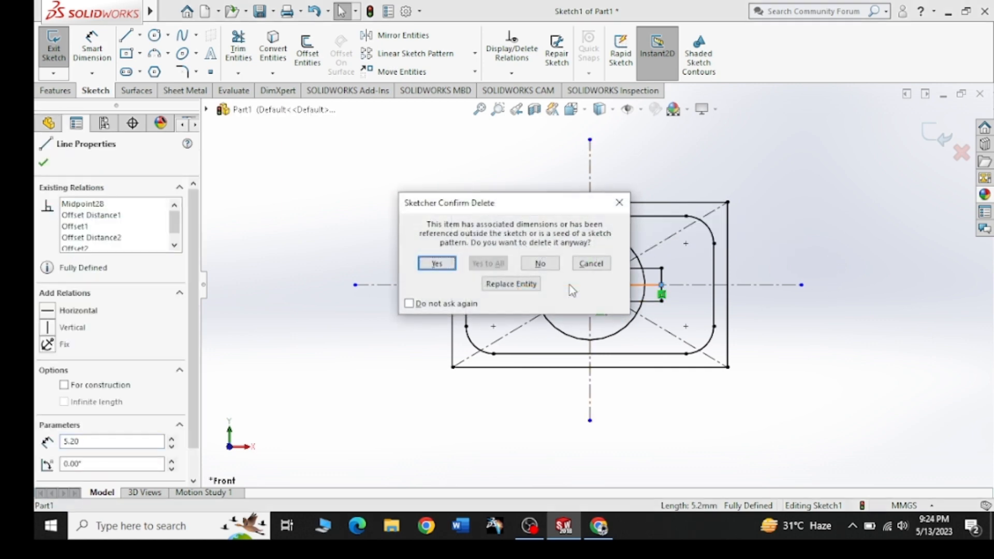
pyautogui.click(449, 267)
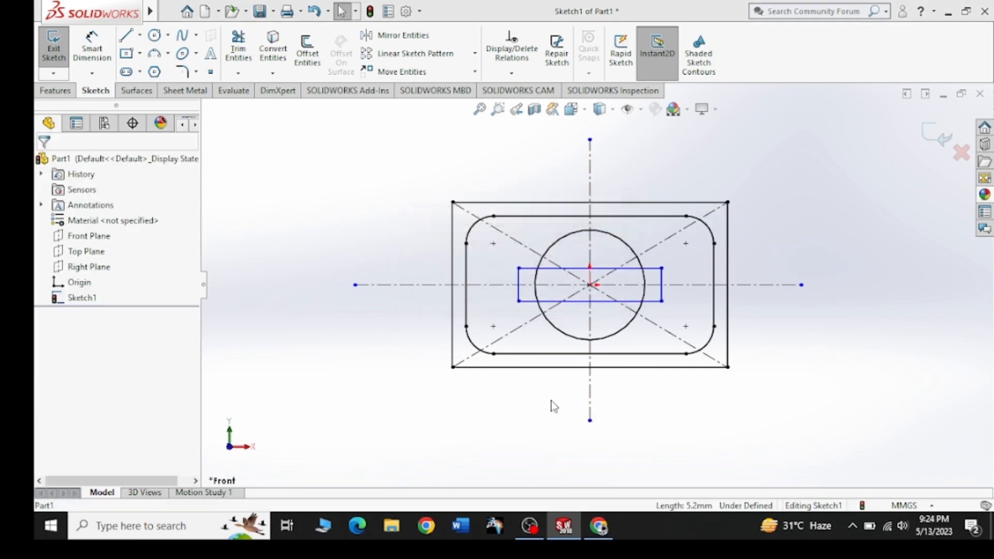
# Check the reference drawing in the browser and make the sketch dimensions visible again.
pyautogui.click(596, 526)
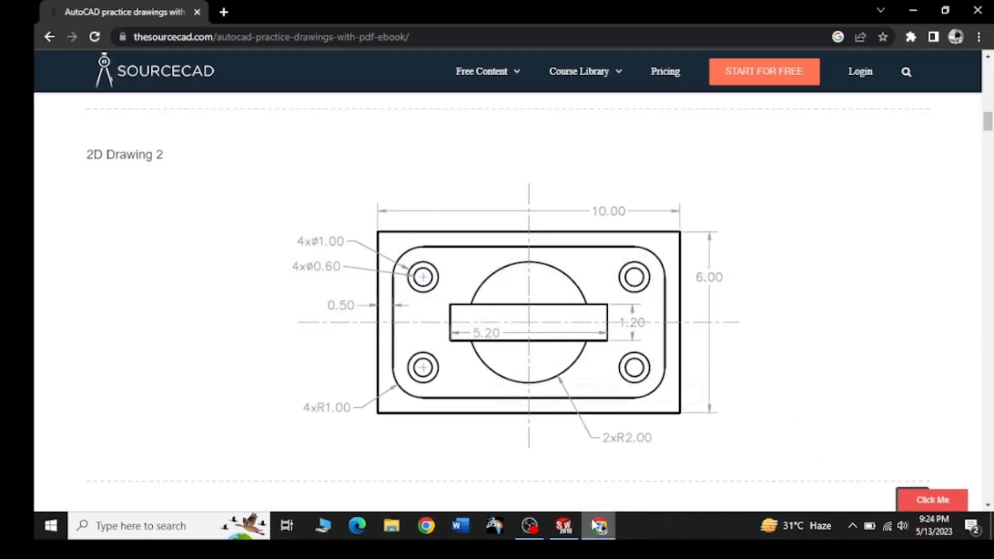
pyautogui.click(596, 525)
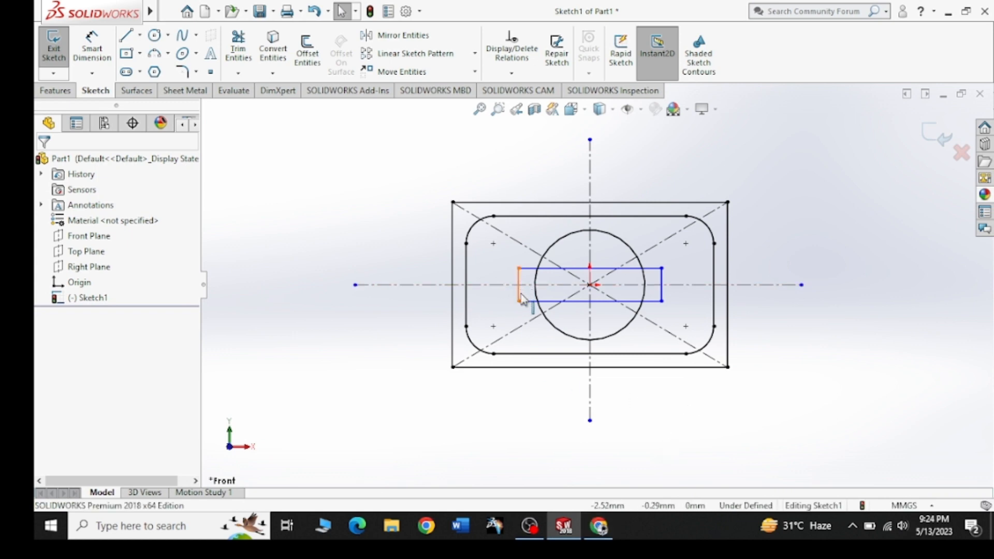
pyautogui.click(707, 40)
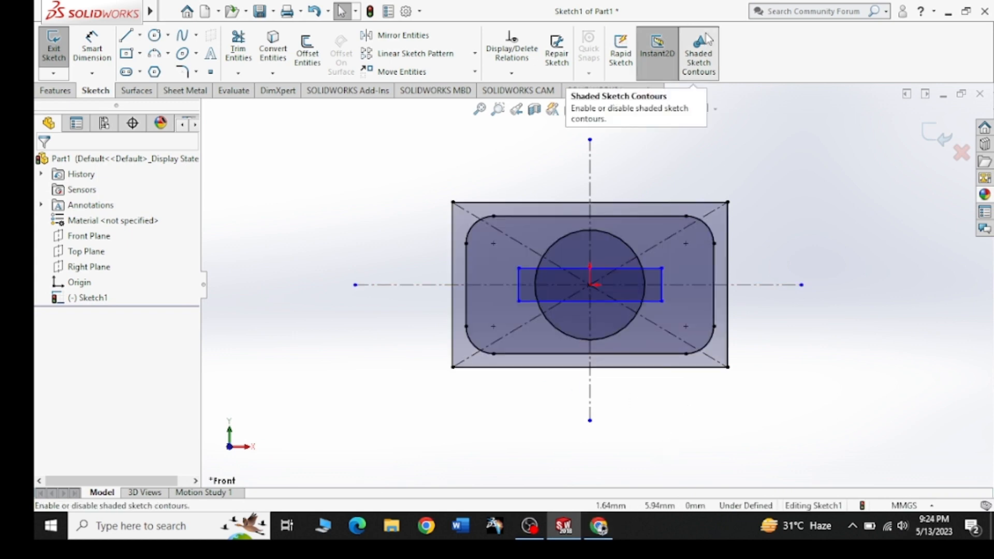
pyautogui.click(705, 41)
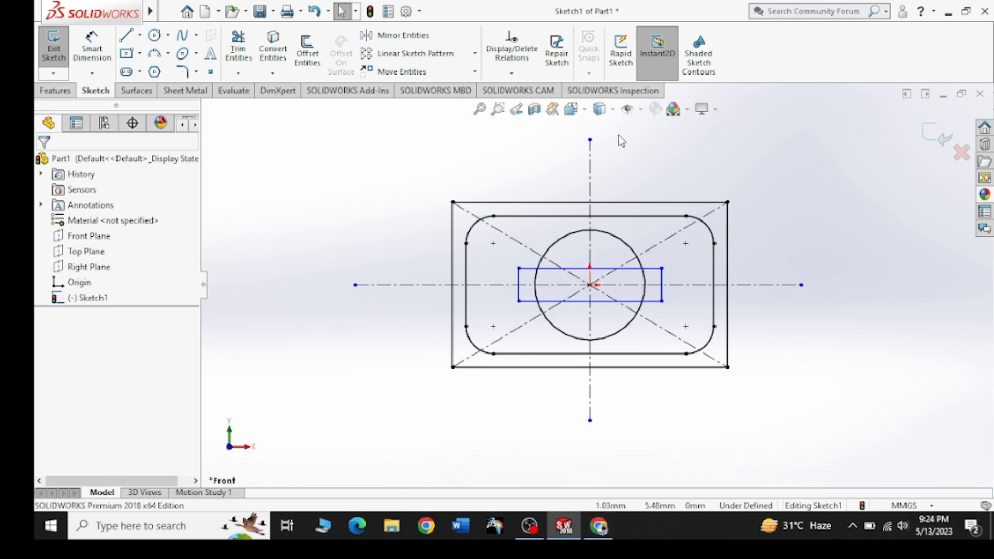
pyautogui.click(613, 110)
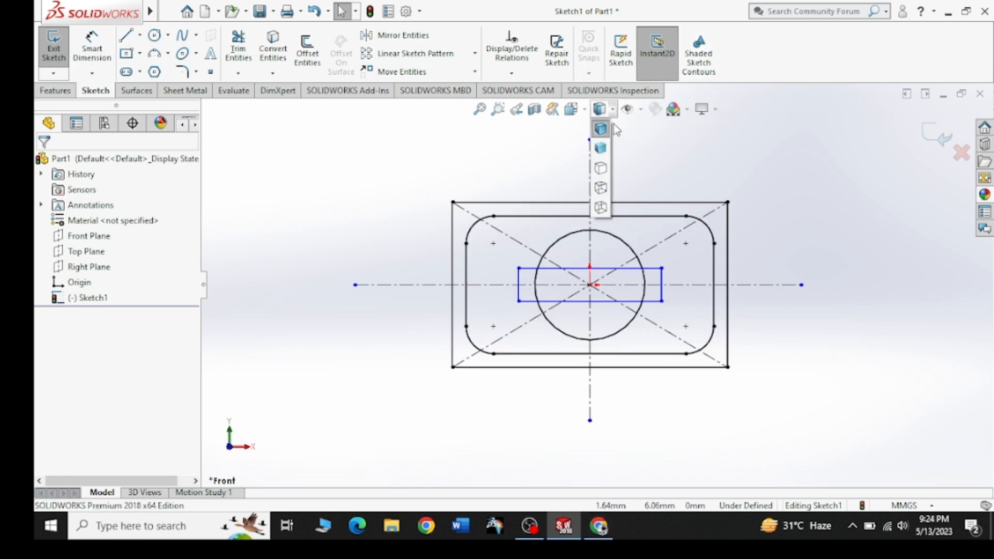
pyautogui.click(641, 109)
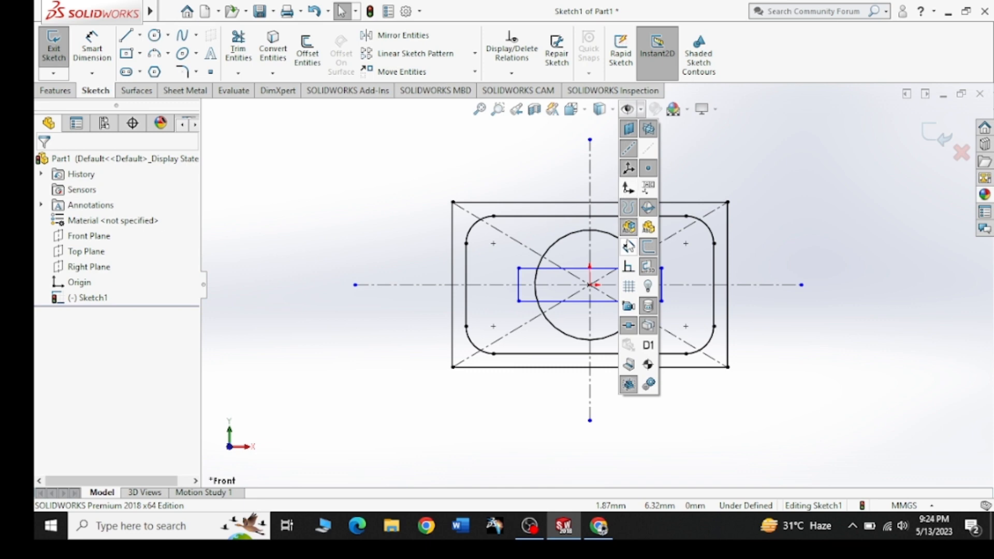
pyautogui.click(628, 249)
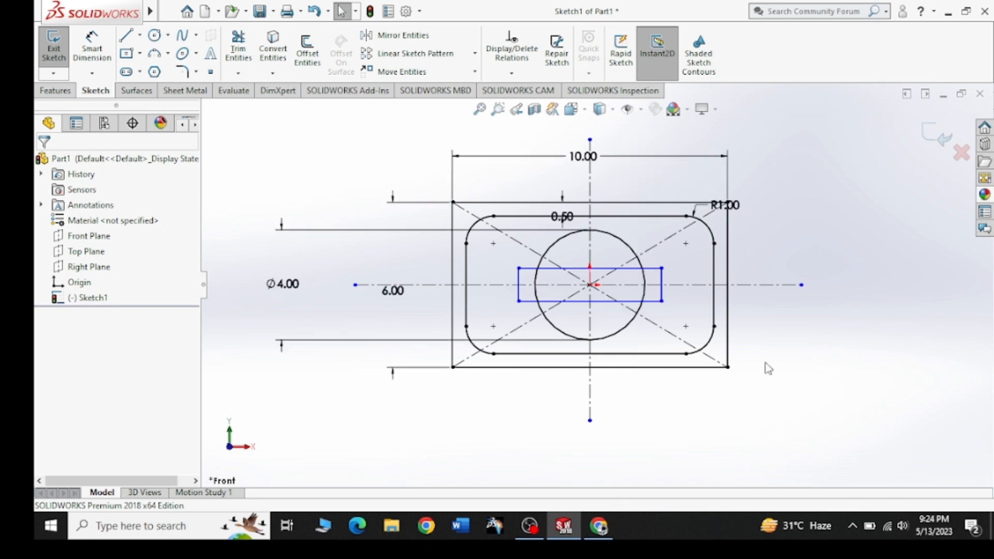
# Consult the reference drawing and draw two concentric circles with radii of about 0.39 and 0.60 mm at the upper-left fillet's centre.
pyautogui.click(599, 526)
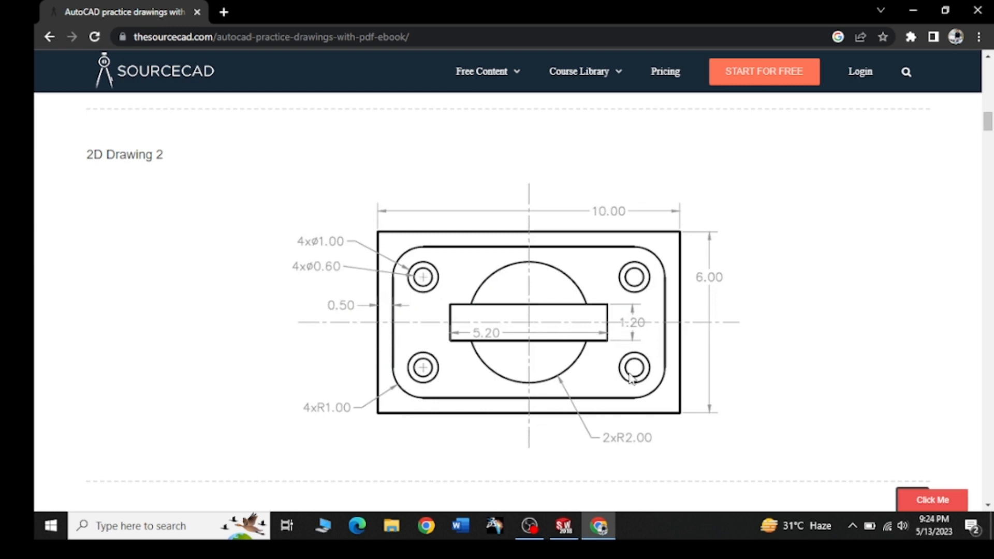
pyautogui.click(913, 7)
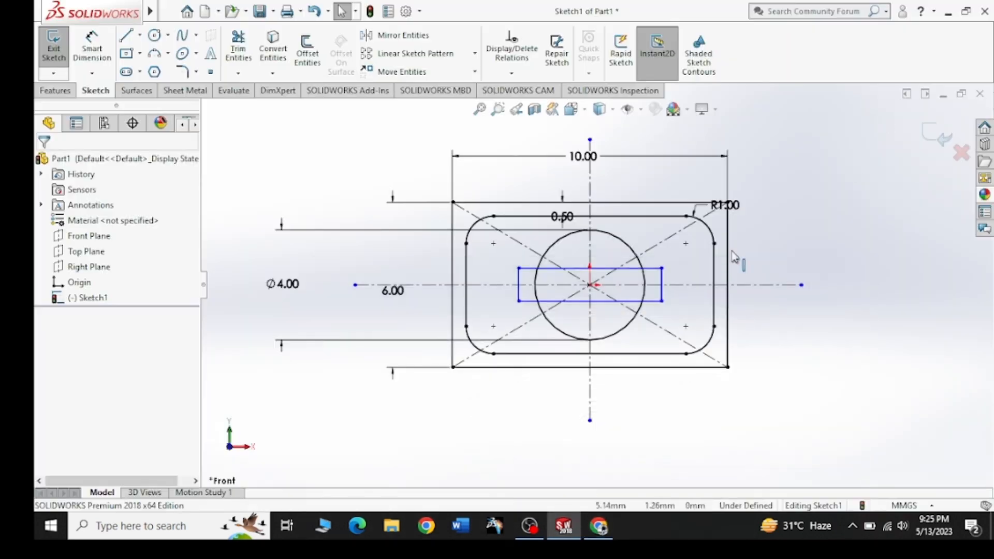
pyautogui.click(154, 35)
pyautogui.click(493, 243)
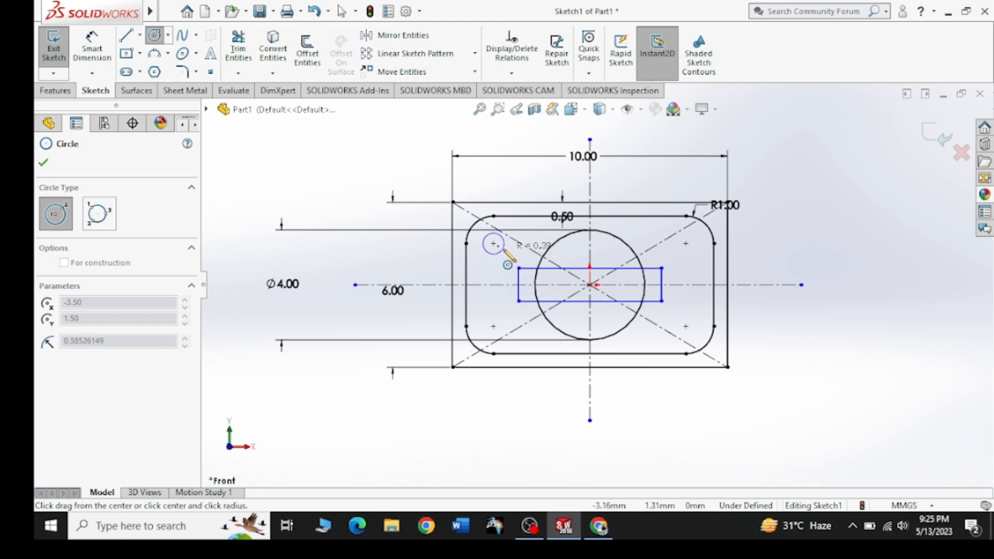
pyautogui.click(504, 251)
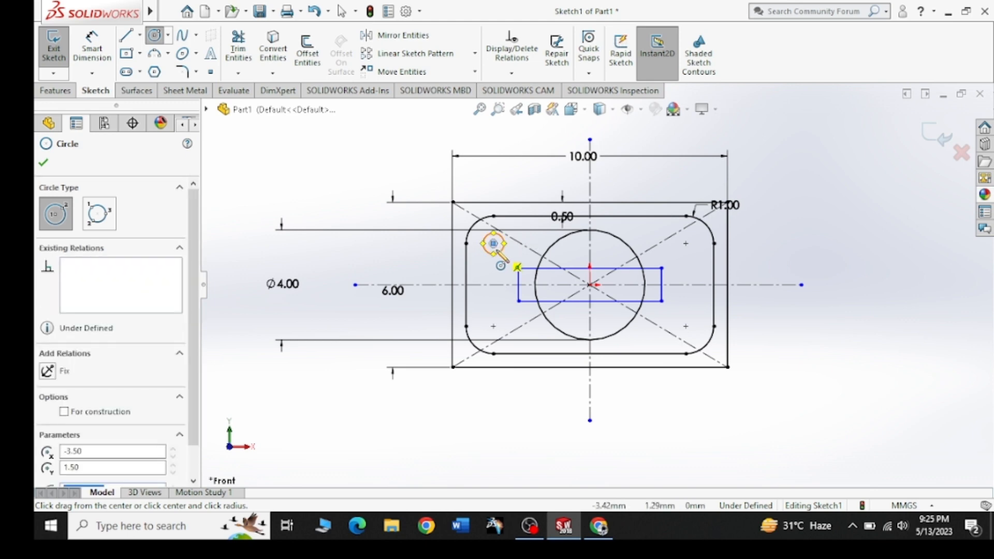
pyautogui.click(493, 243)
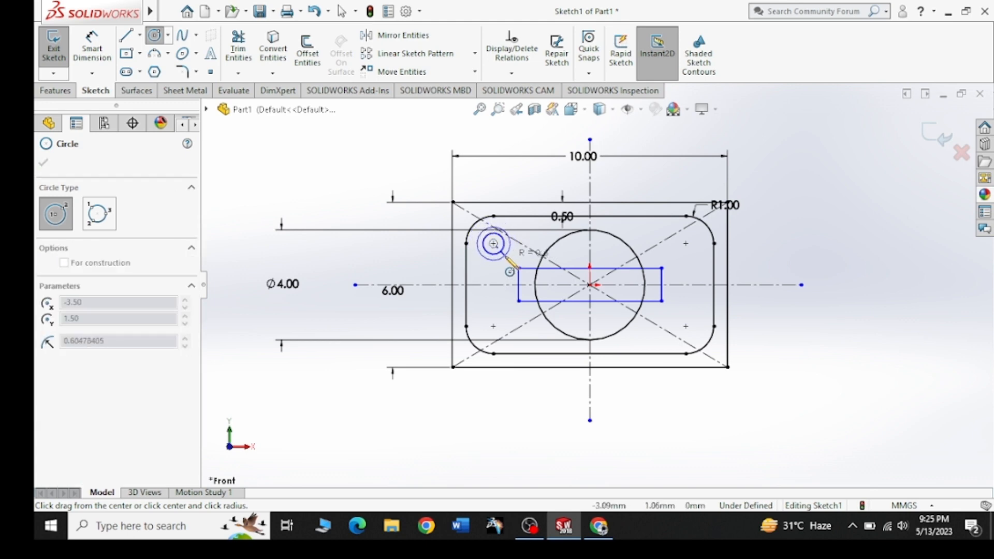
pyautogui.click(505, 256)
pyautogui.press('Escape')
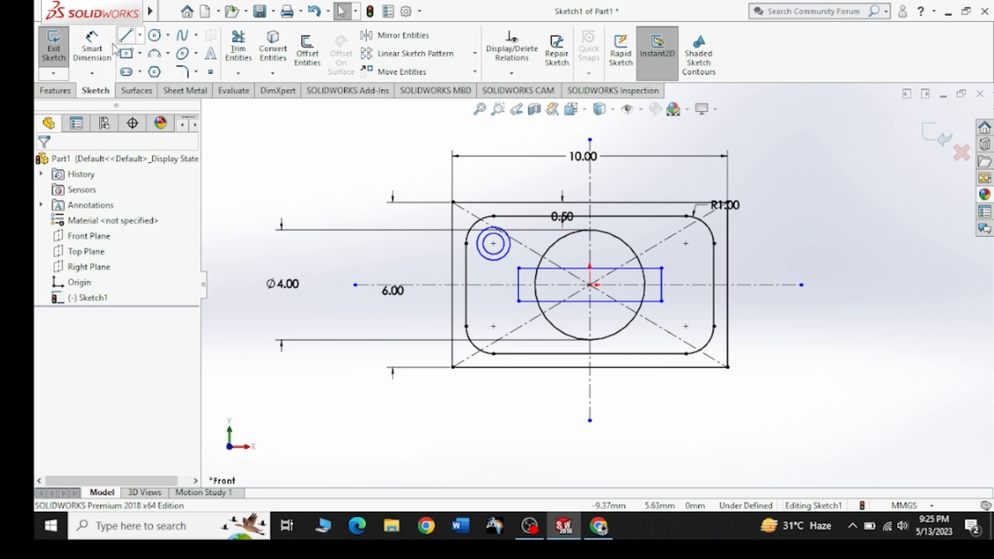
# Dimension the larger upper-left corner circle's diameter as 0.6 mm and check the reference drawing.
pyautogui.click(92, 49)
pyautogui.click(489, 263)
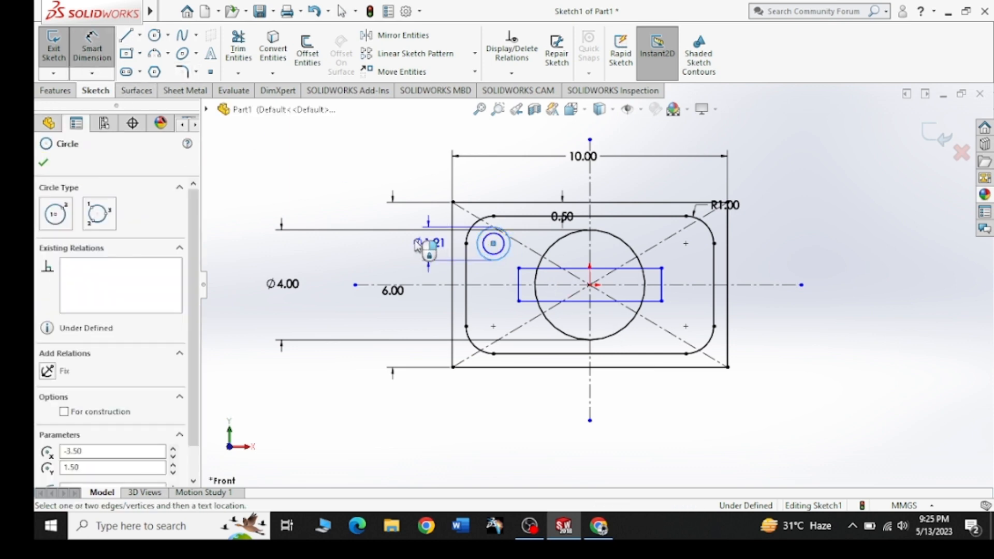
pyautogui.click(311, 203)
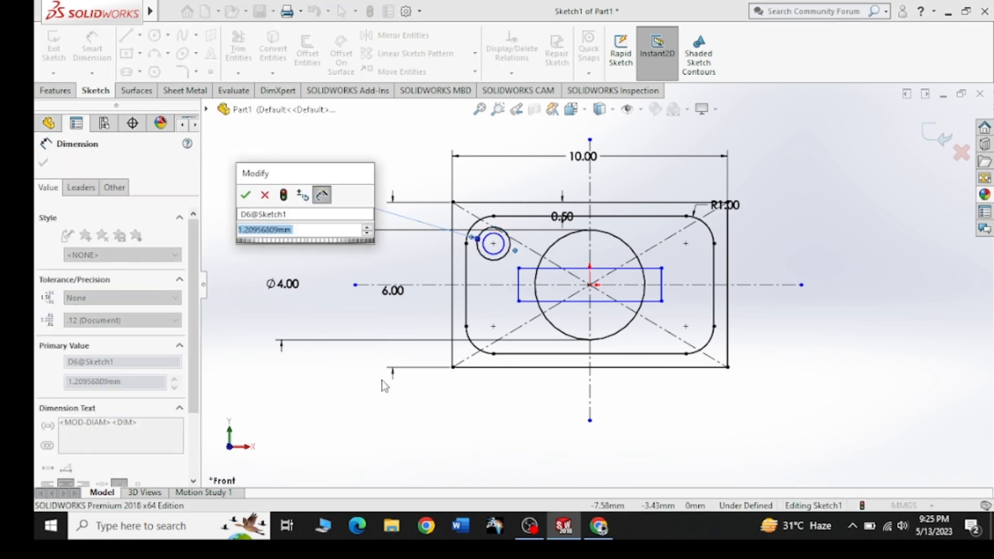
pyautogui.write('0')
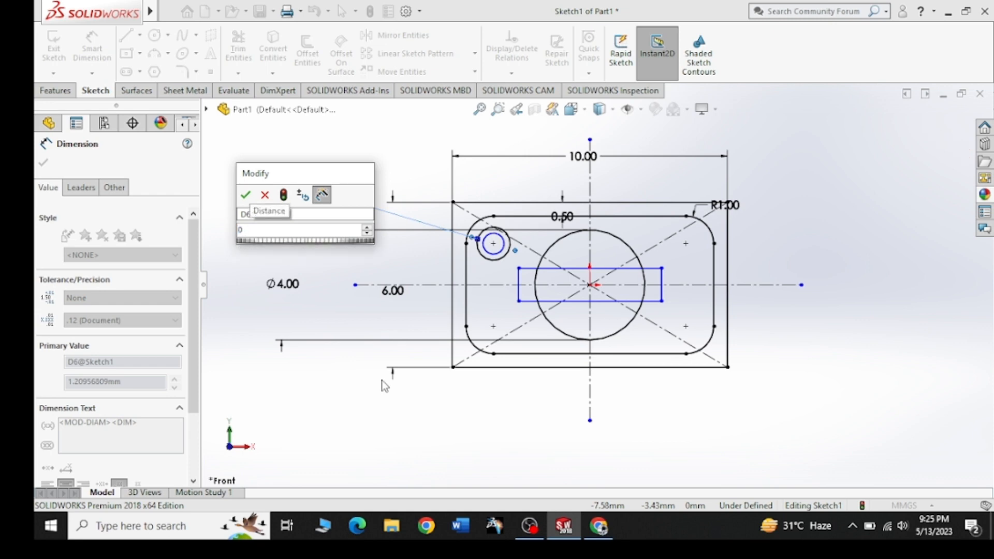
pyautogui.write('.6')
pyautogui.press('Return')
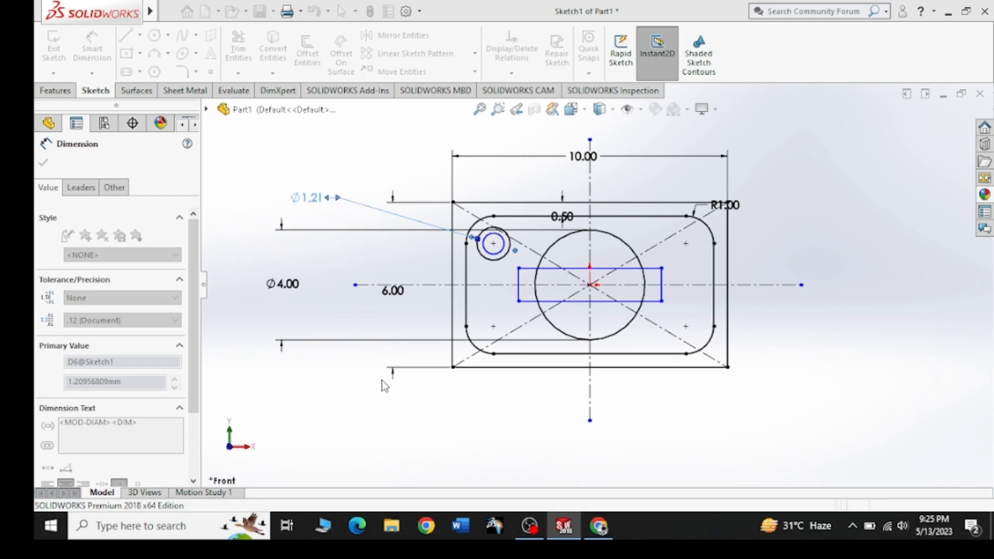
pyautogui.click(589, 535)
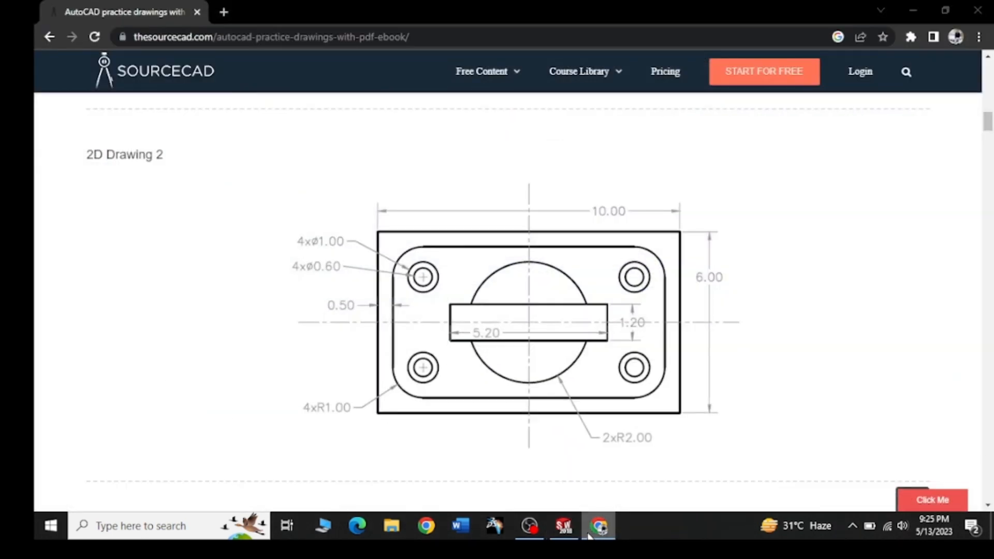
pyautogui.click(590, 535)
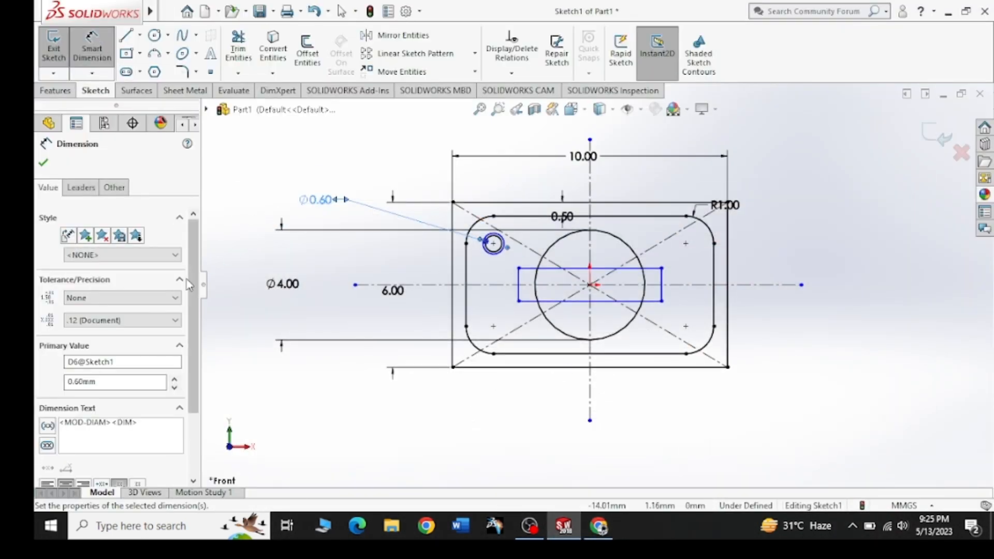
# Try to dimension the remaining undimensioned circle around the 0.60 mm corner circle.
pyautogui.click(94, 51)
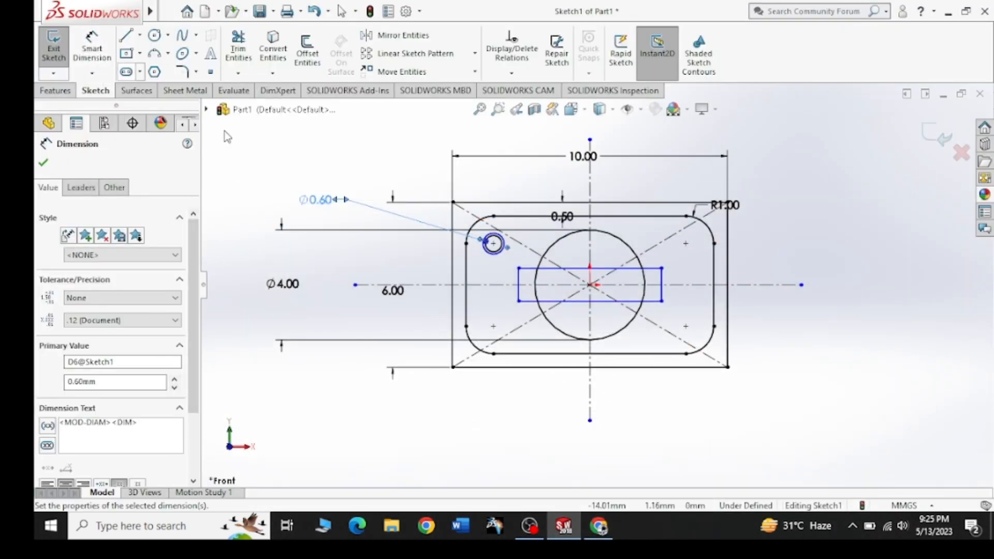
pyautogui.click(488, 254)
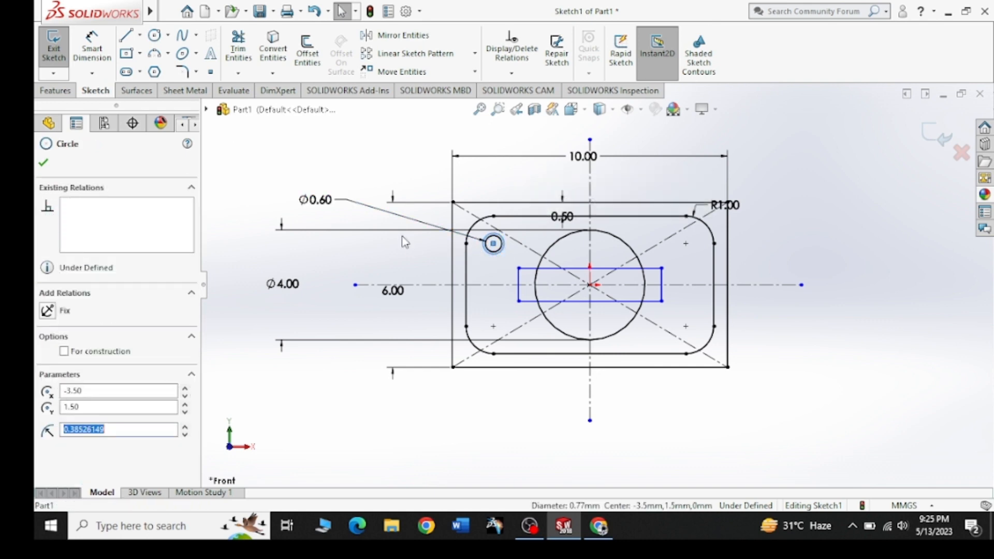
pyautogui.click(492, 243)
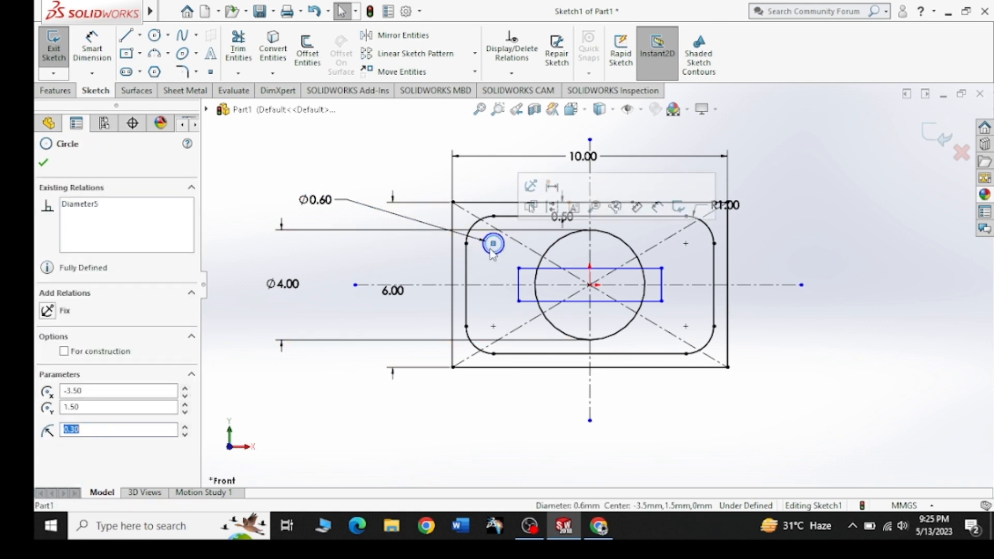
pyautogui.click(108, 36)
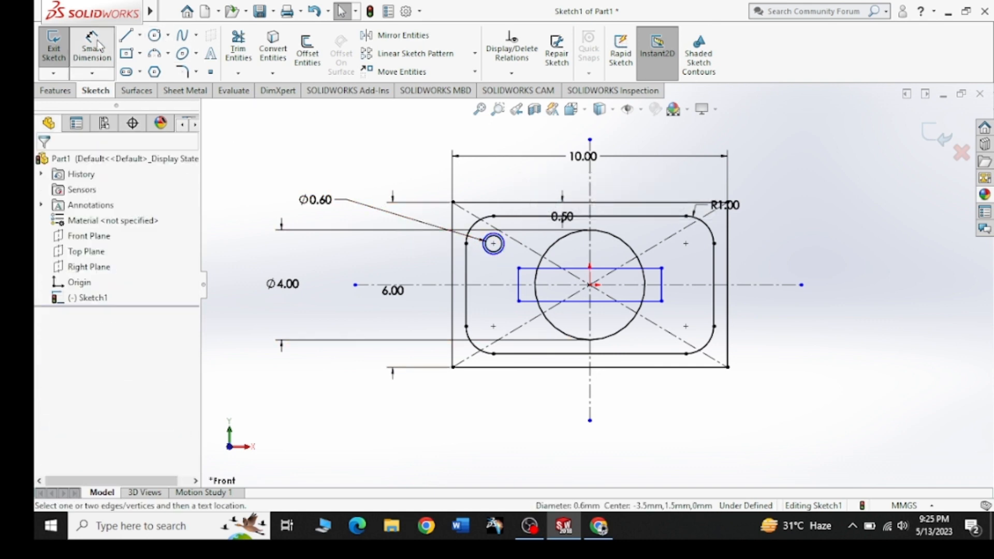
pyautogui.click(497, 253)
pyautogui.click(494, 244)
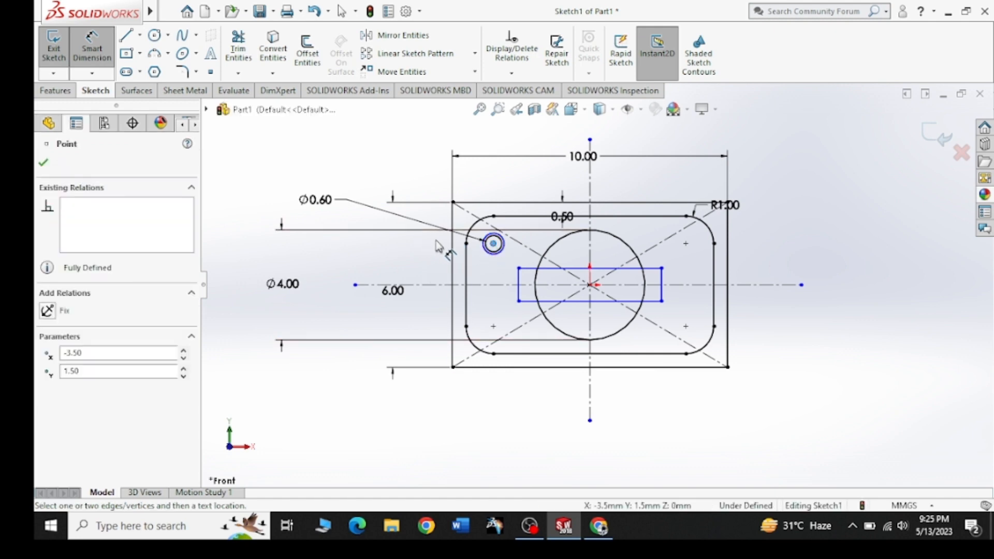
pyautogui.scroll(2, 507, 259)
pyautogui.scroll(-5, 627, 314)
pyautogui.scroll(-3, 628, 314)
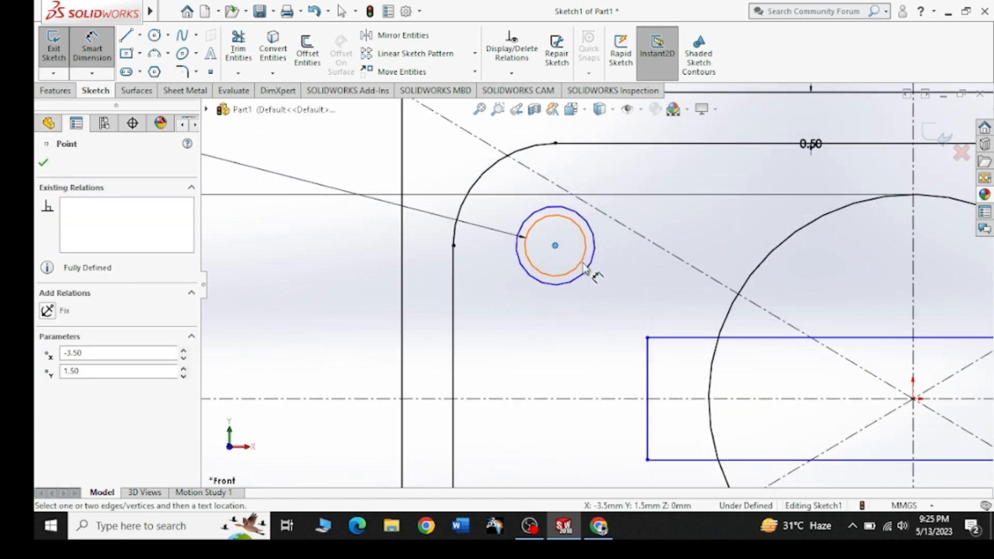
pyautogui.click(562, 286)
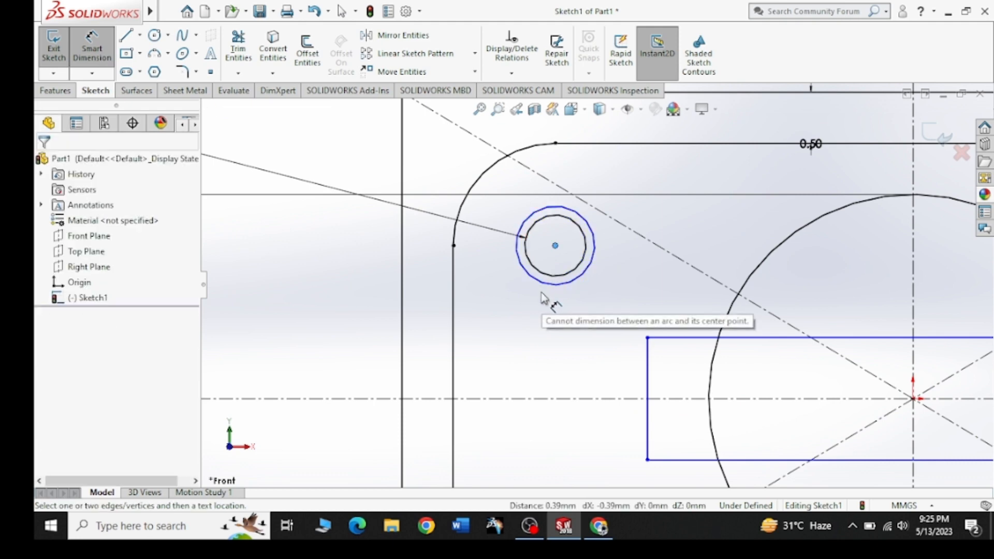
pyautogui.click(98, 54)
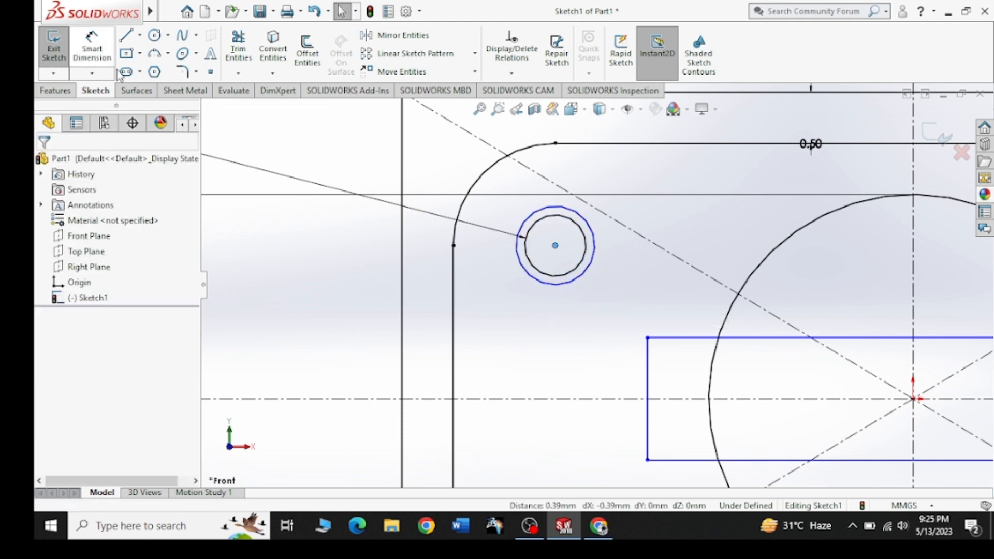
# Check the reference drawing and set the radius of the undimensioned outer circle at the upper-left corner to 0.5 mm.
pyautogui.click(537, 282)
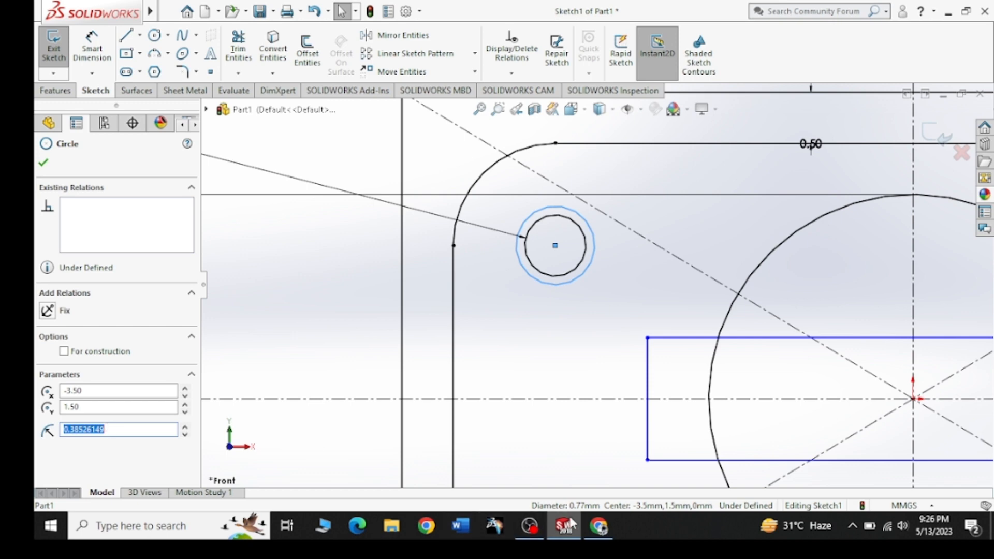
pyautogui.click(600, 527)
pyautogui.click(600, 531)
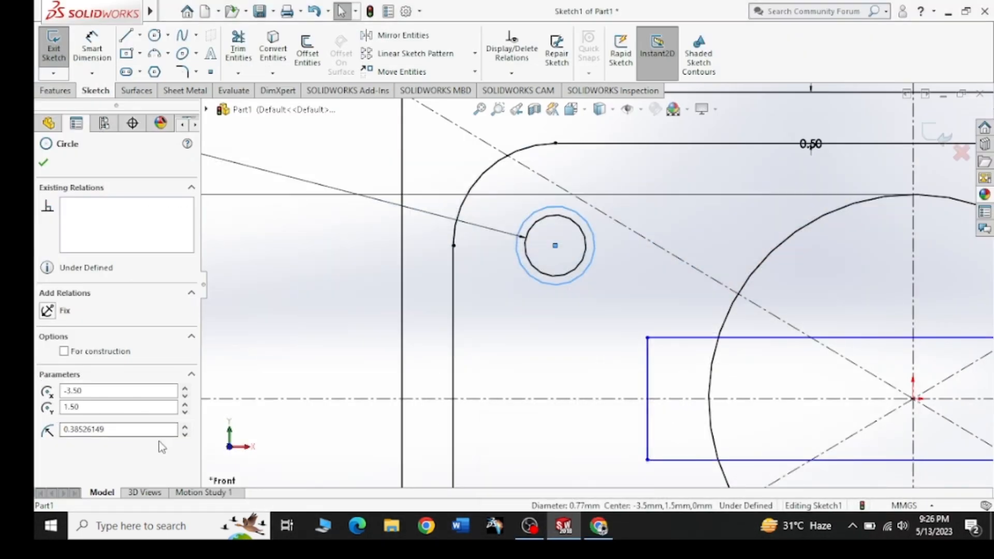
pyautogui.doubleClick(153, 434)
pyautogui.write('1')
pyautogui.press('Return')
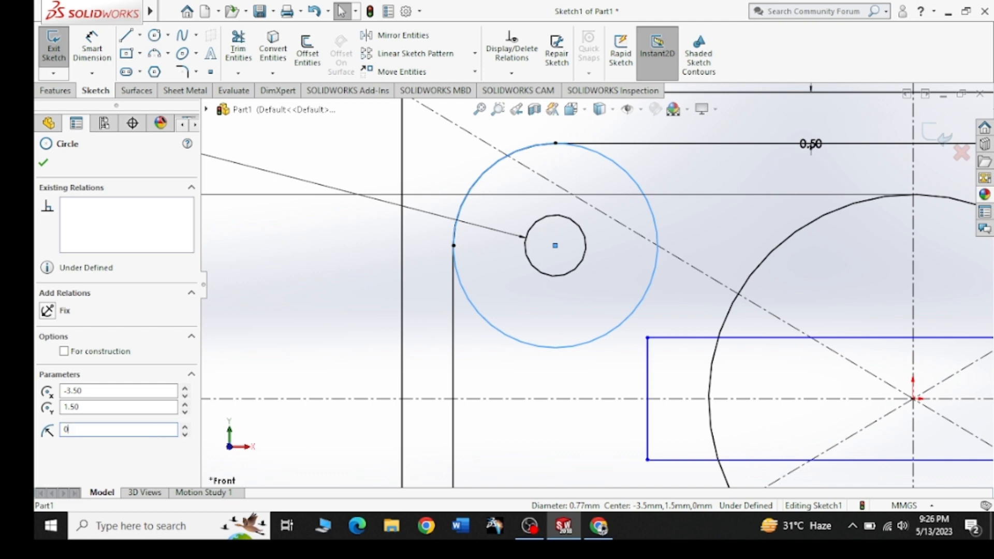
pyautogui.write('0.5')
pyautogui.press('Return')
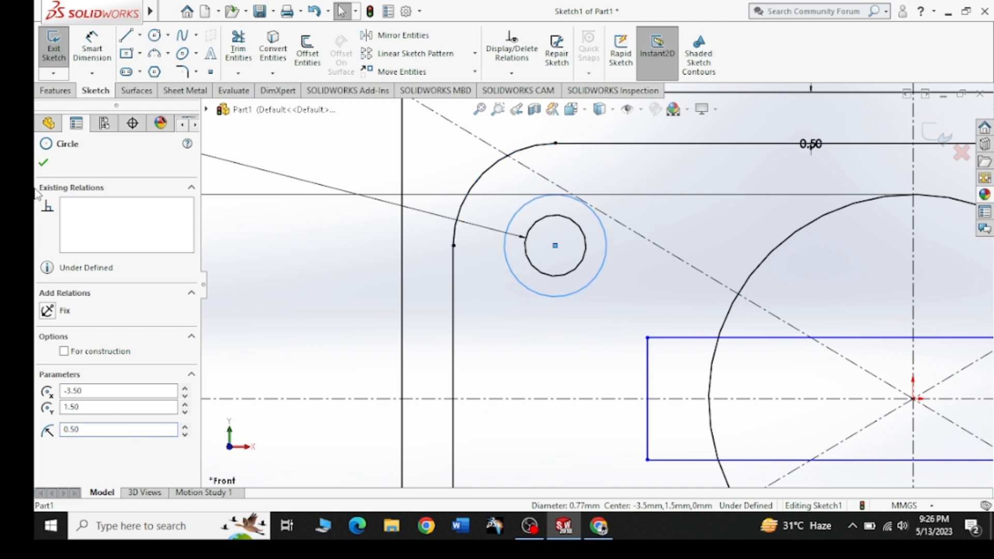
pyautogui.click(44, 162)
# Check the reference drawing and mirror the two concentric upper-left corner circles about the vertical centerline.
pyautogui.scroll(3, 628, 307)
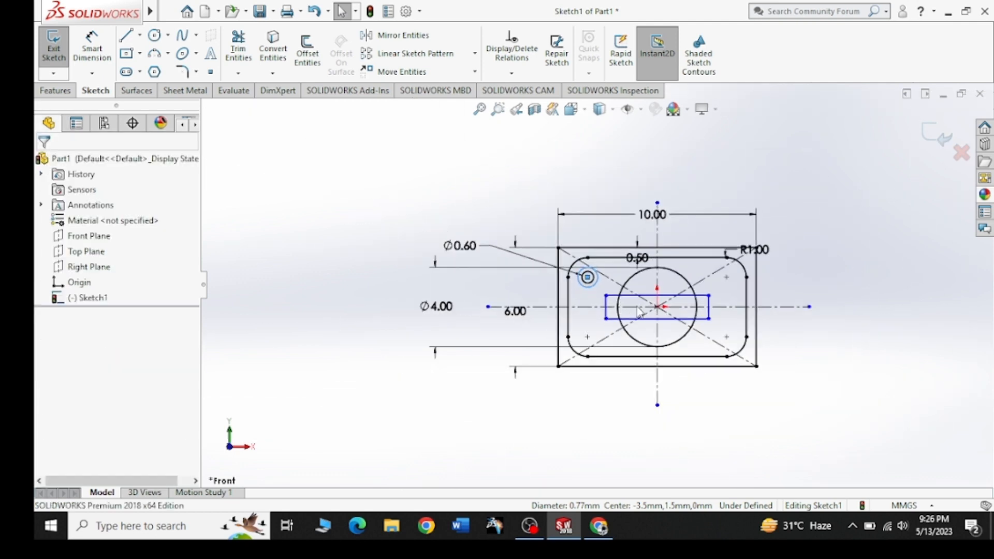
pyautogui.press('f')
pyautogui.scroll(-1, 617, 286)
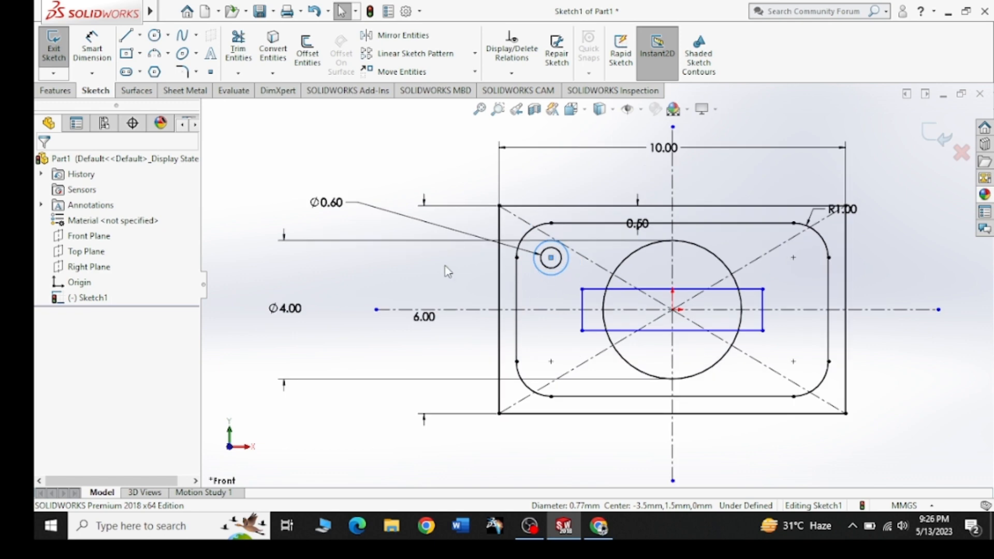
pyautogui.click(598, 533)
pyautogui.click(598, 533)
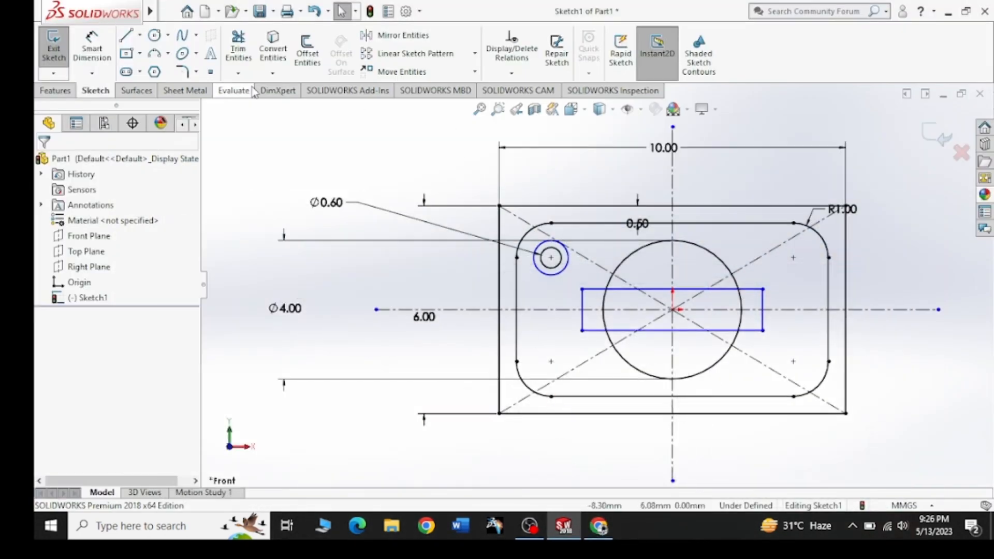
pyautogui.click(404, 36)
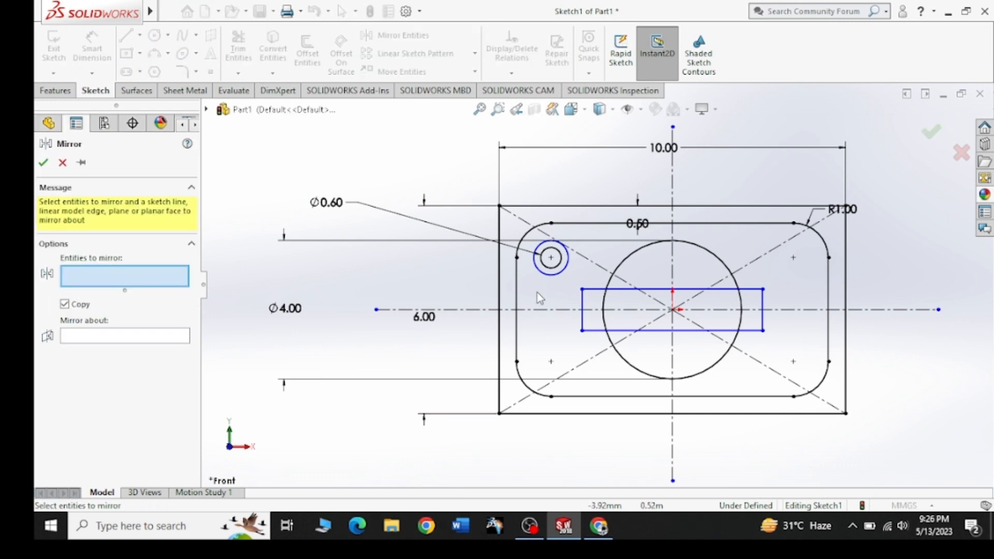
pyautogui.click(568, 255)
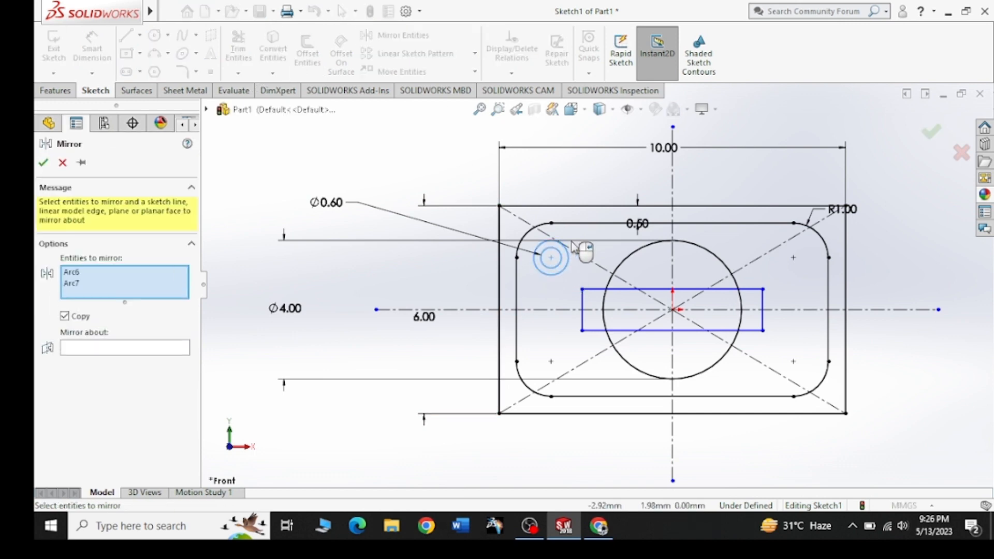
pyautogui.click(88, 347)
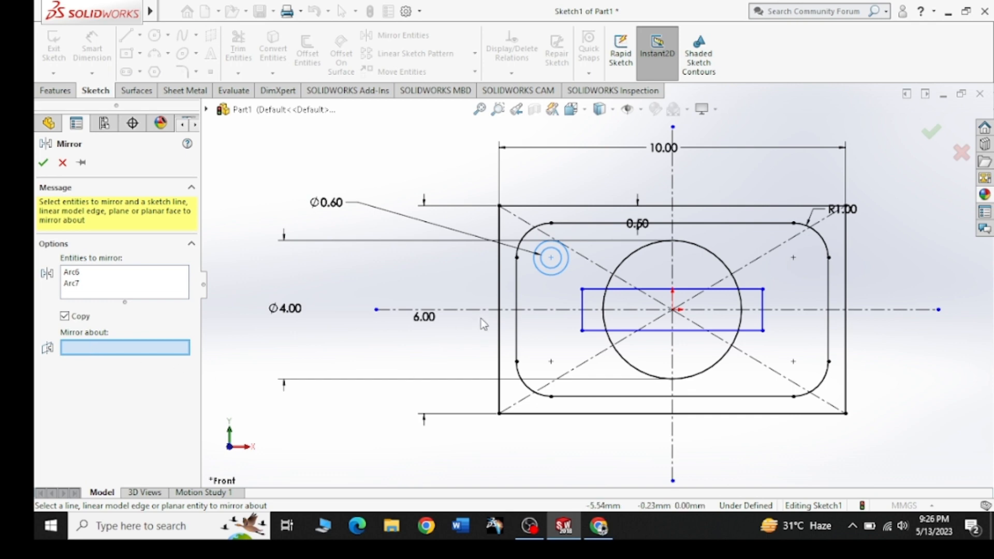
pyautogui.click(541, 310)
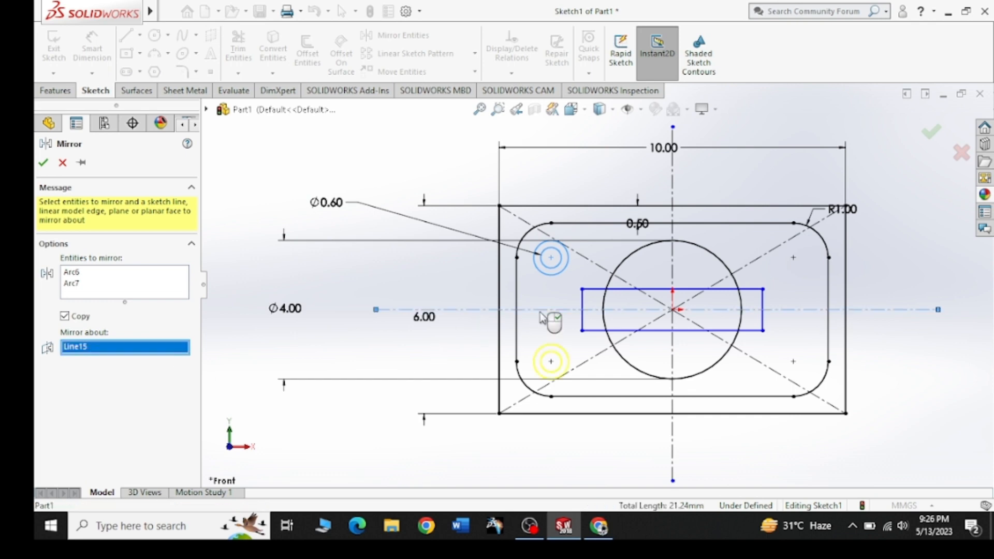
pyautogui.click(672, 263)
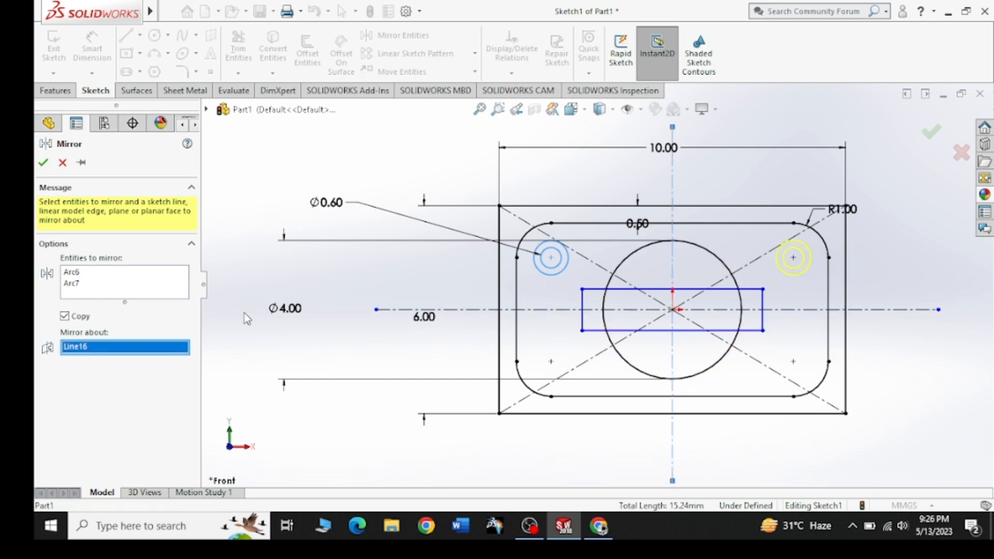
pyautogui.click(43, 161)
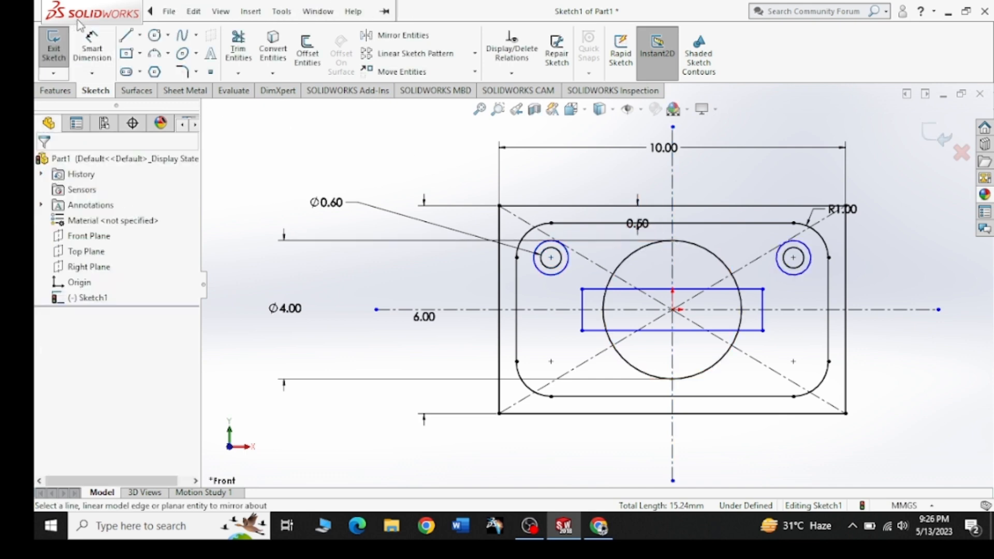
# Mirror the two concentric upper-left corner circles about the horizontal centerline to the lower-left corner.
pyautogui.click(403, 35)
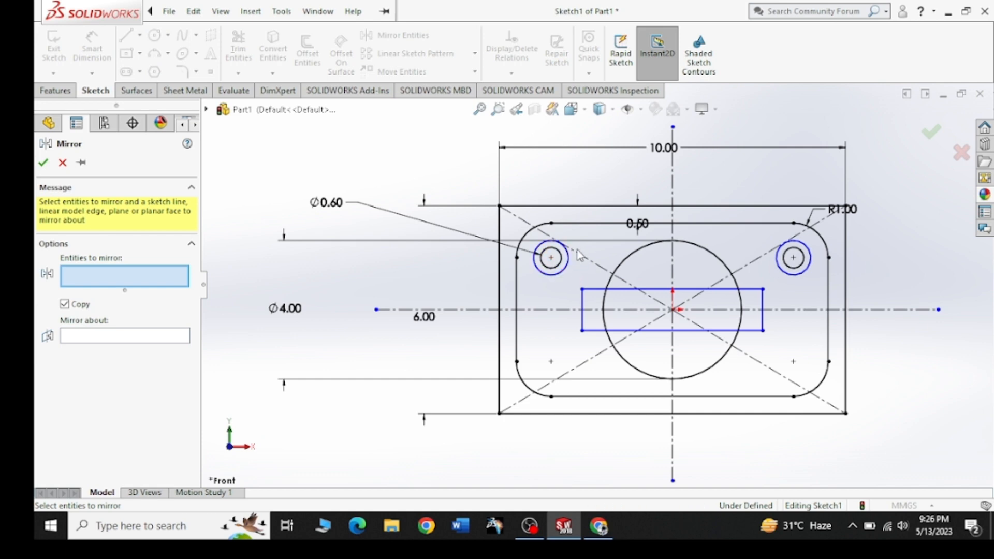
pyautogui.moveTo(574, 233); pyautogui.dragTo(545, 271)
pyautogui.click(181, 358)
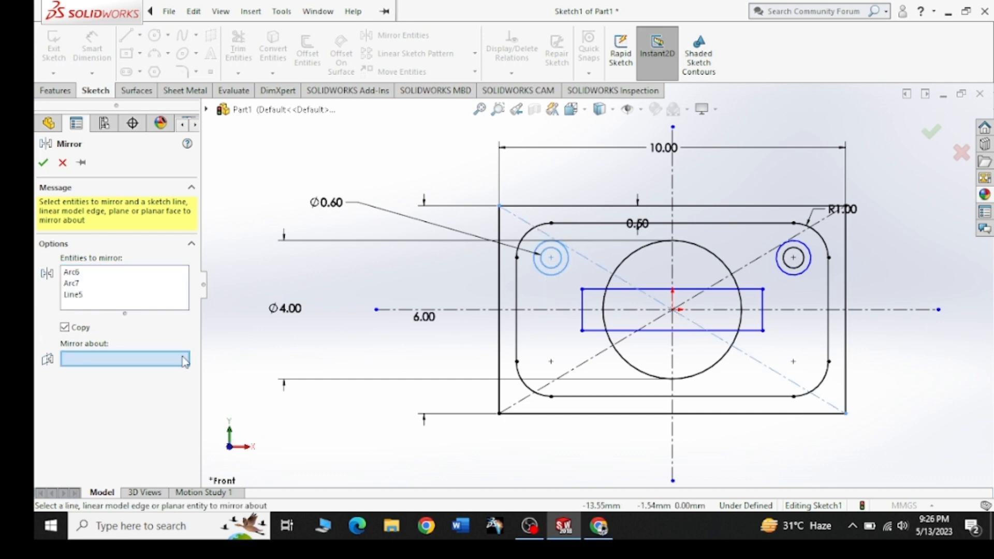
pyautogui.click(534, 310)
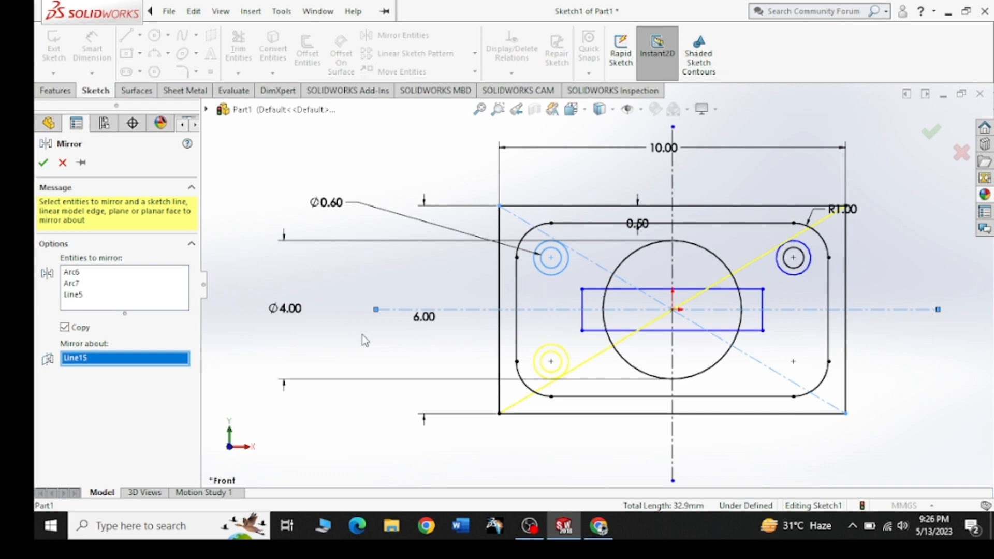
pyautogui.click(42, 165)
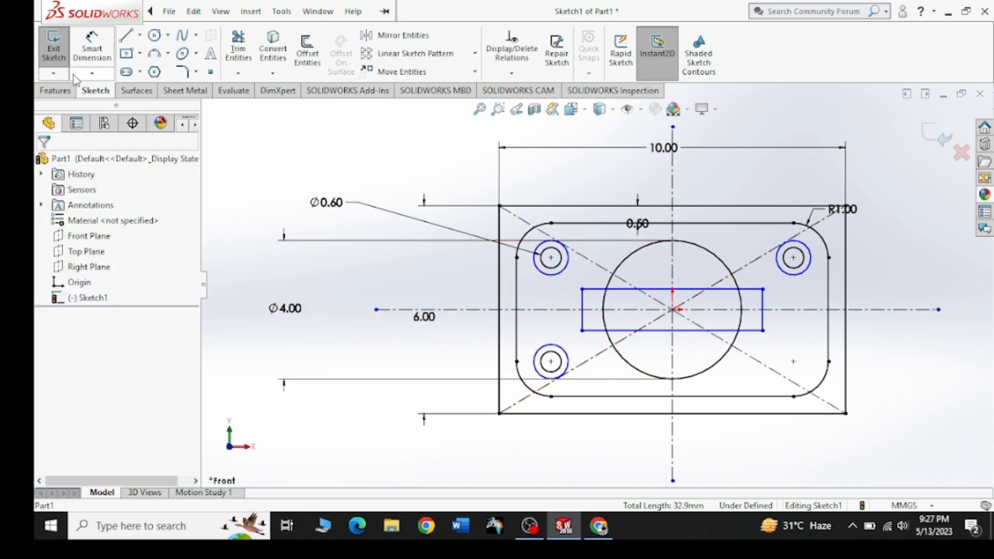
# Mirror the two concentric upper-right corner circles about the horizontal centerline to the lower-right corner.
pyautogui.click(396, 36)
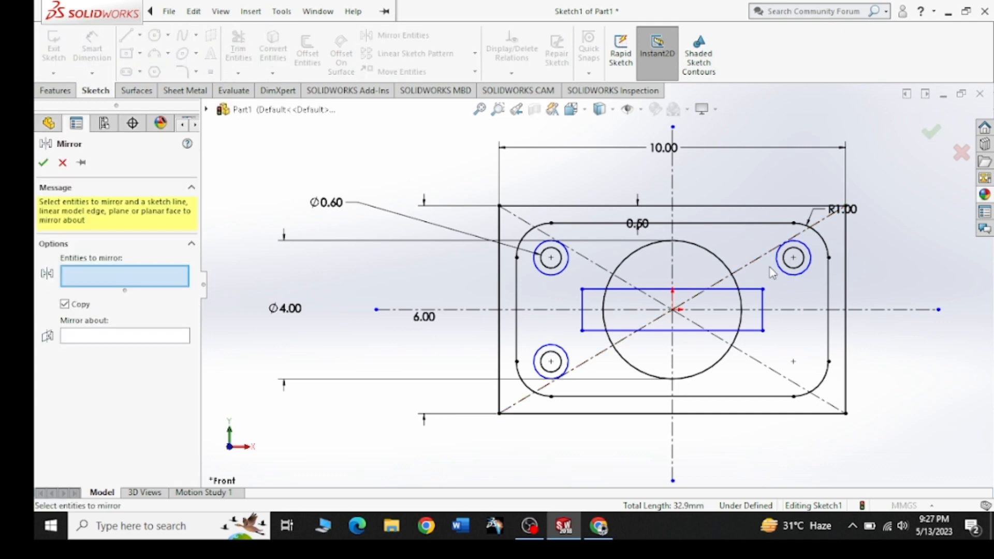
pyautogui.click(805, 270)
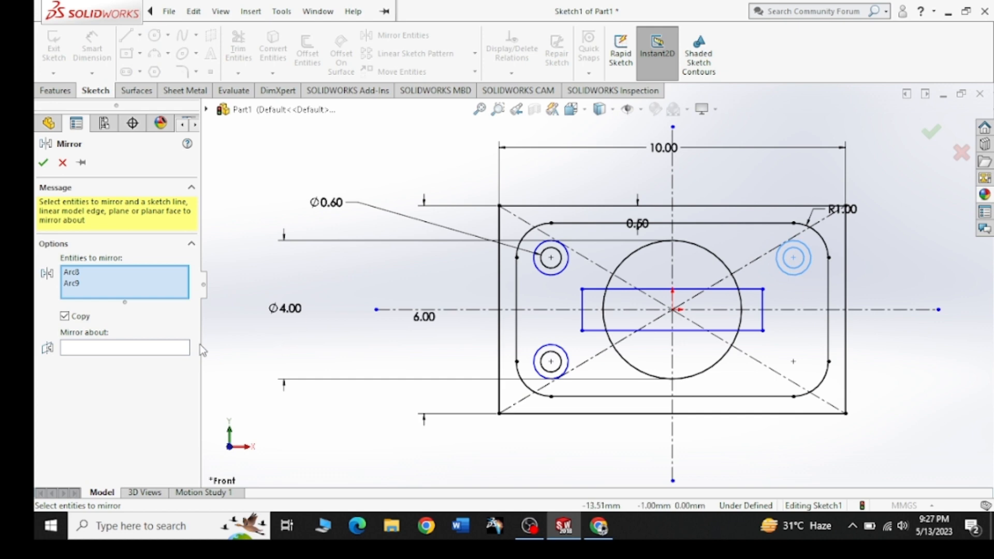
pyautogui.click(183, 347)
pyautogui.click(812, 311)
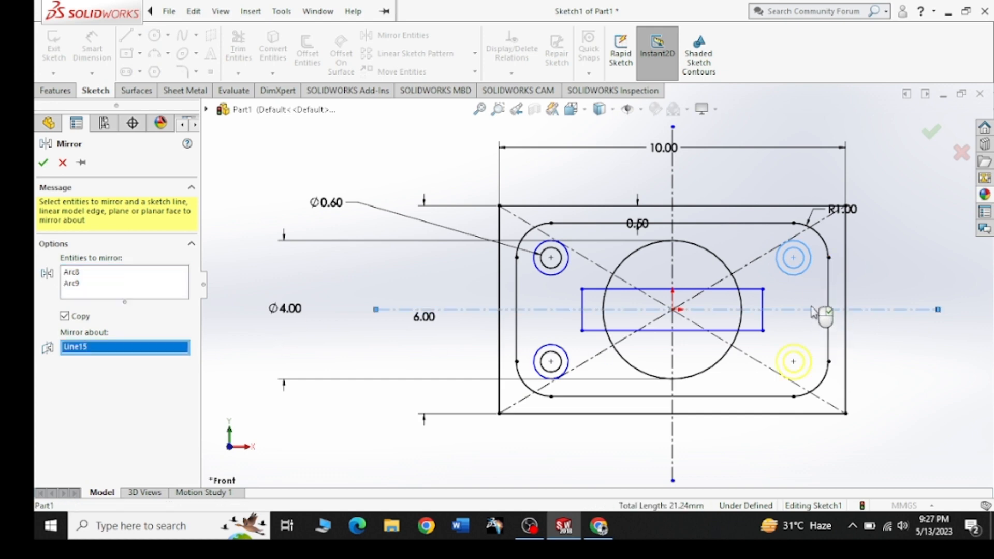
pyautogui.click(45, 163)
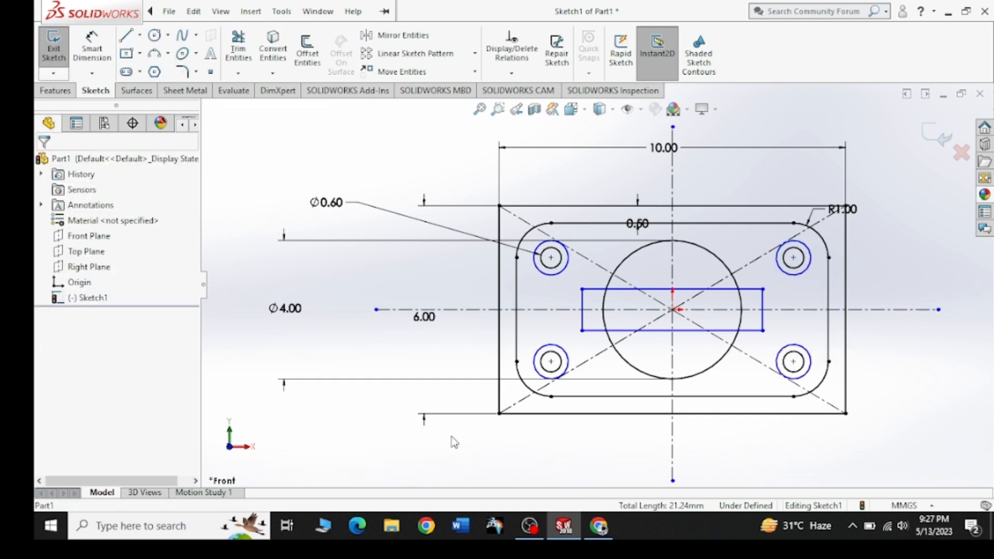
# Delete all diagonal construction lines of the outer rectangle and consult the reference drawing in the browser.
pyautogui.click(600, 357)
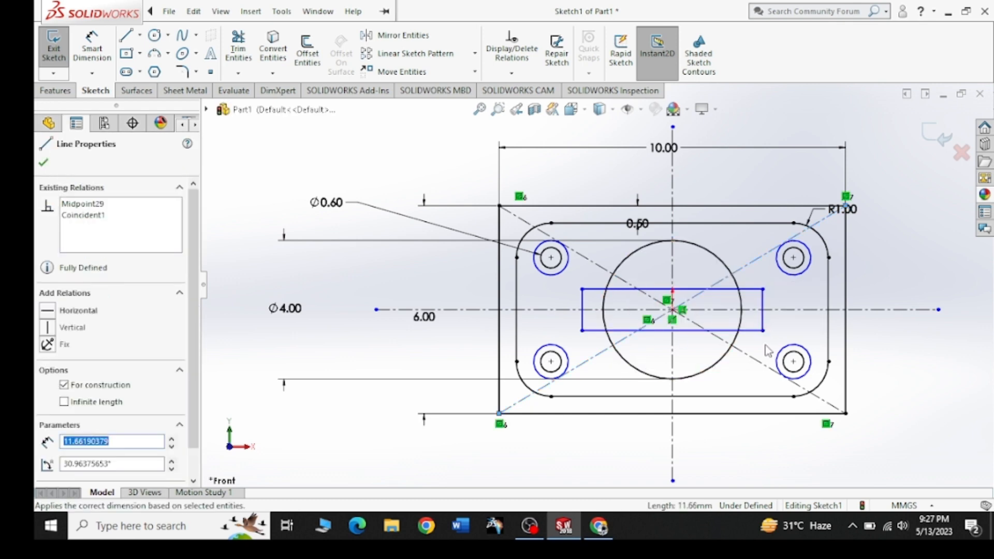
pyautogui.keyDown('ctrl'); pyautogui.click(761, 364); pyautogui.keyUp('ctrl')
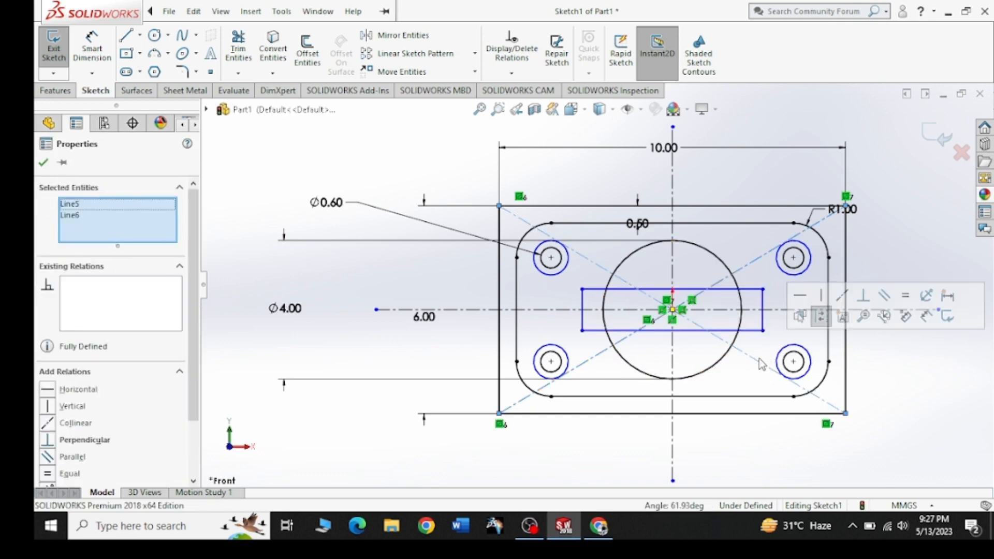
pyautogui.press('Delete')
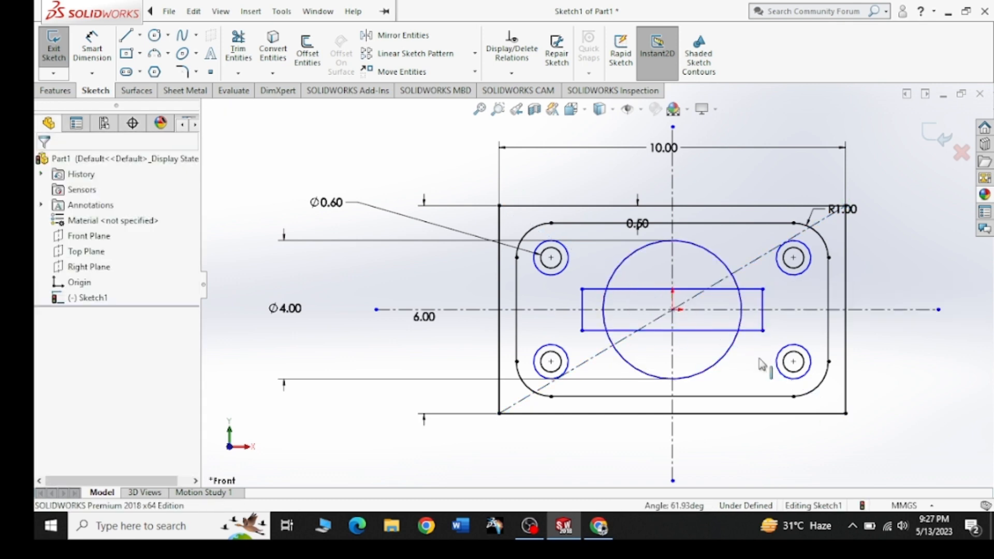
pyautogui.click(599, 354)
pyautogui.press('Delete')
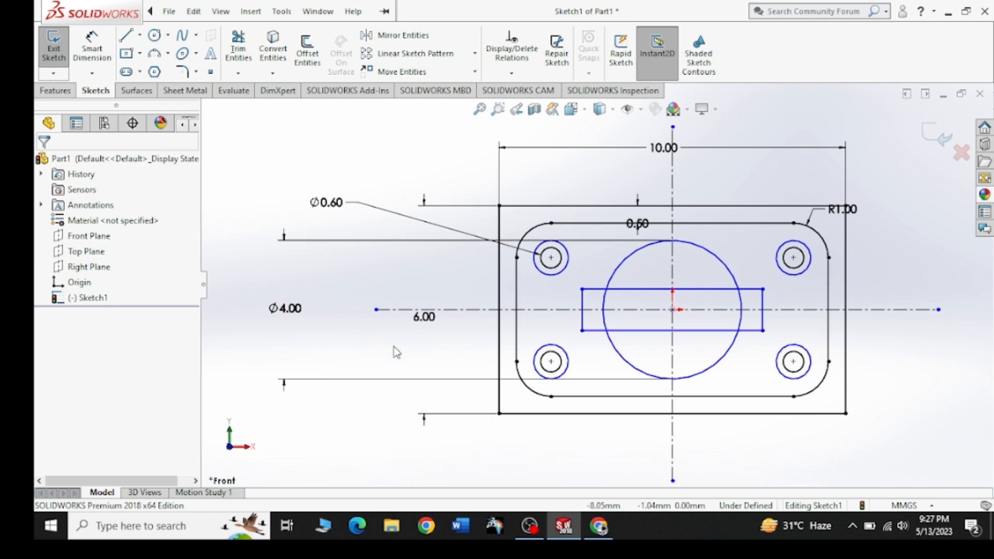
pyautogui.click(598, 526)
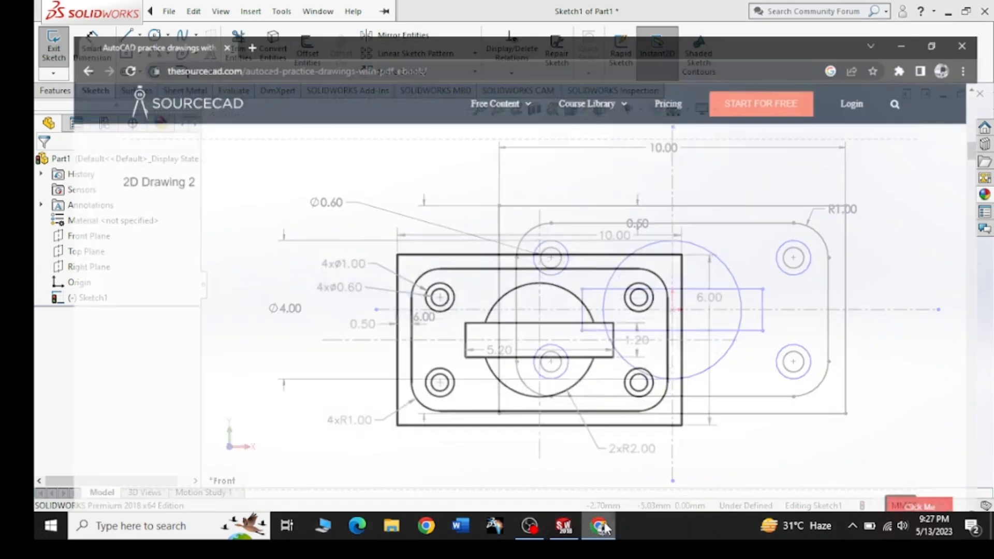